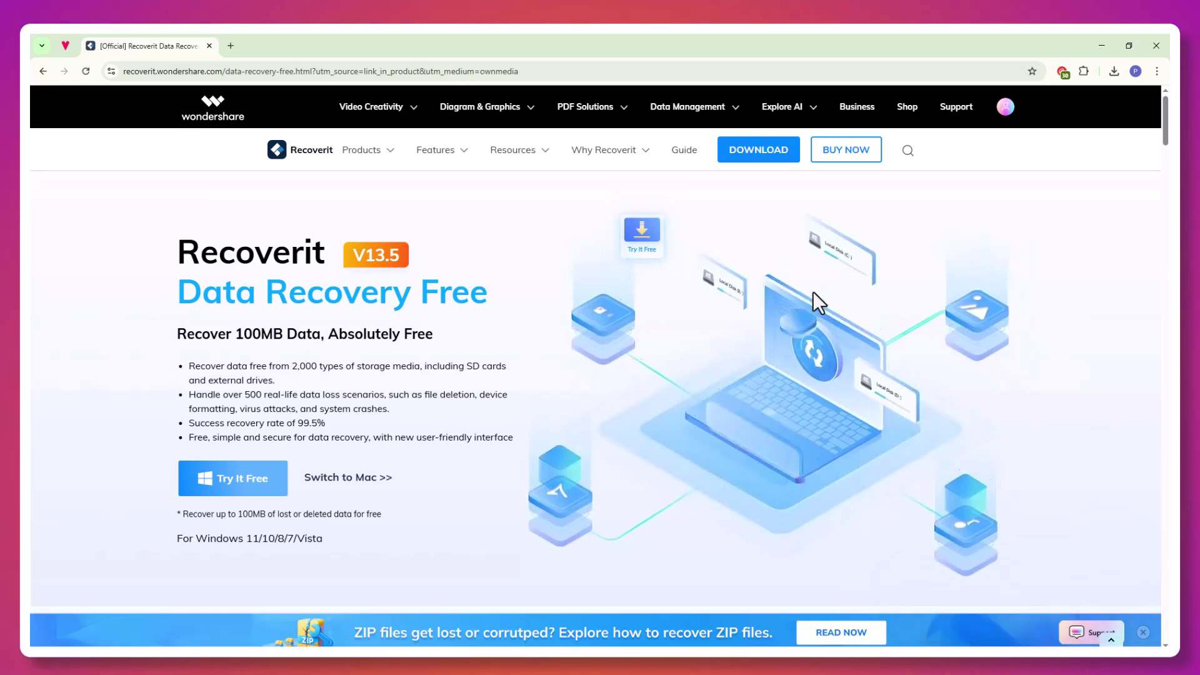
Step: Scroll down through the Wondershare Recoverit product page
scroll(810, 291, "down", 4)
scroll(811, 291, "down", 4)
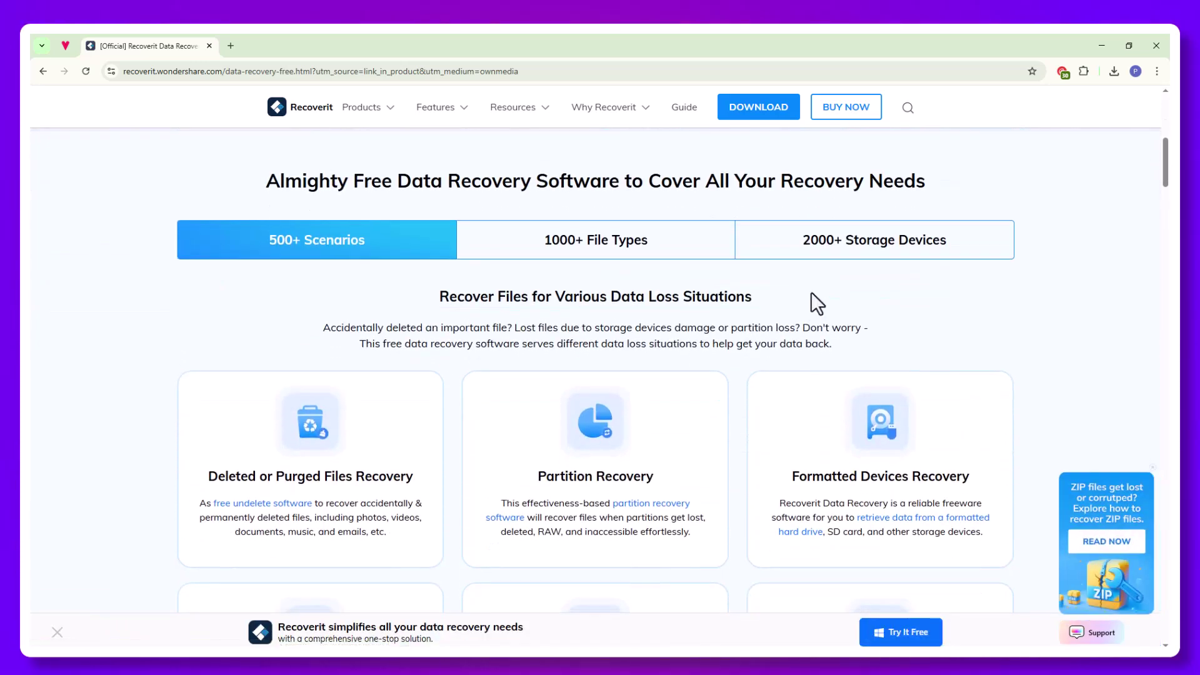
scroll(811, 292, "down", 7)
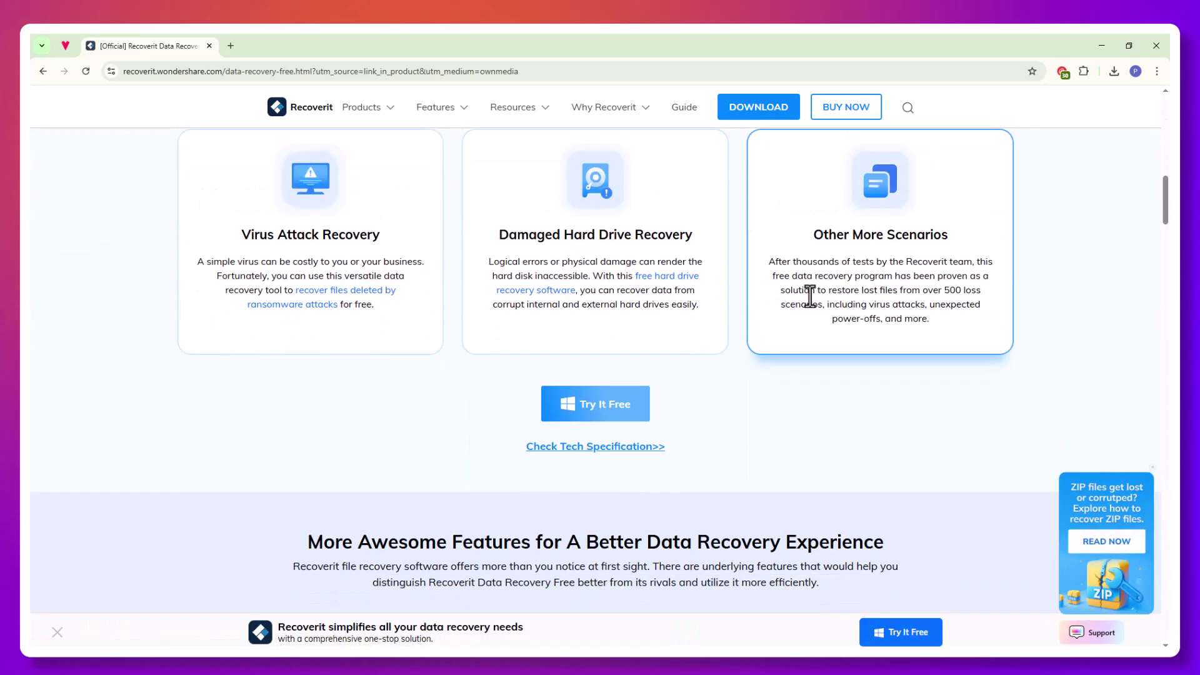
scroll(810, 296, "down", 3)
scroll(802, 297, "down", 4)
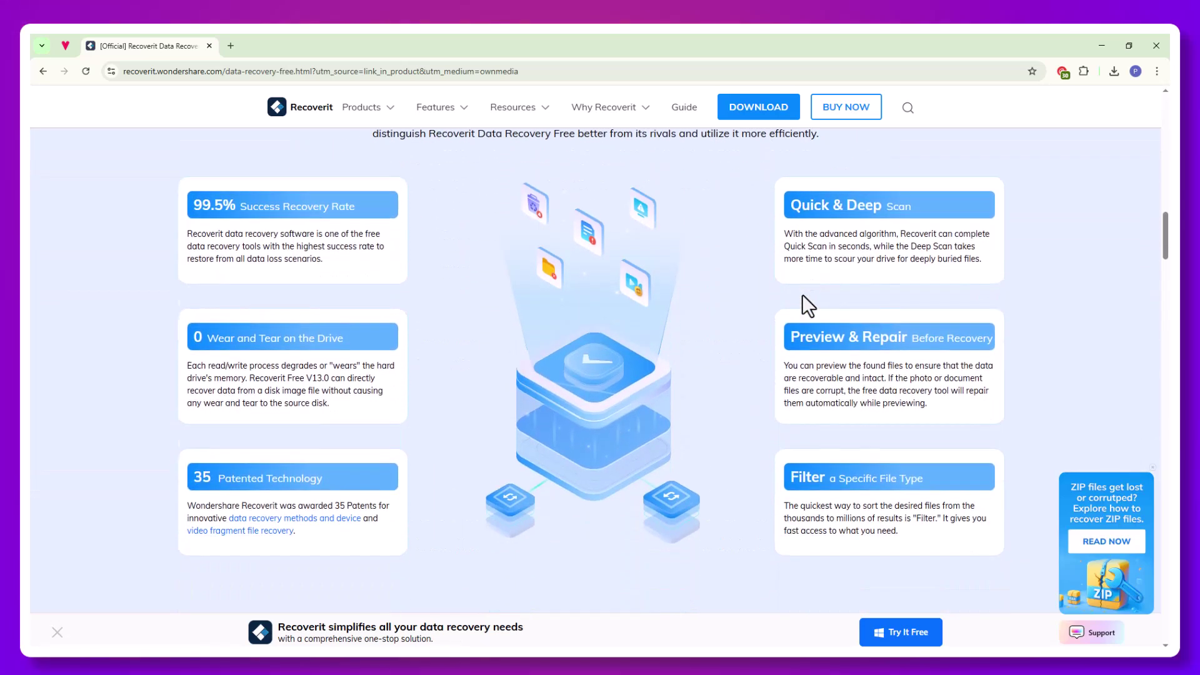
scroll(804, 297, "down", 10)
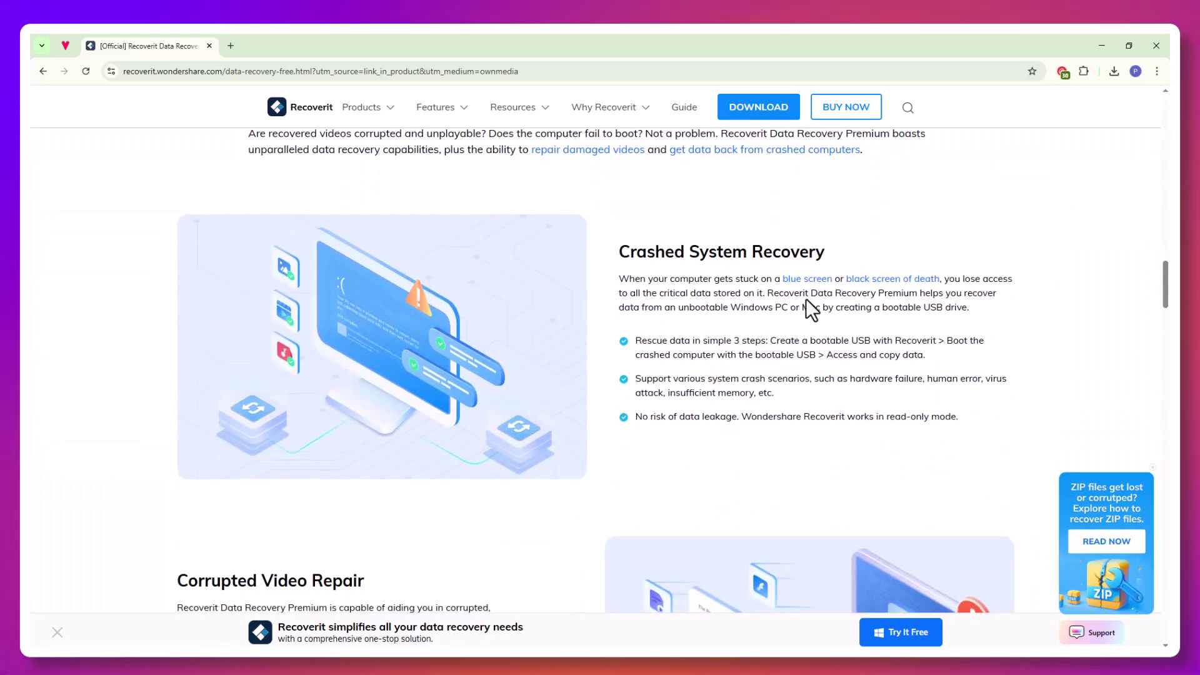
scroll(807, 299, "down", 6)
scroll(809, 299, "down", 3)
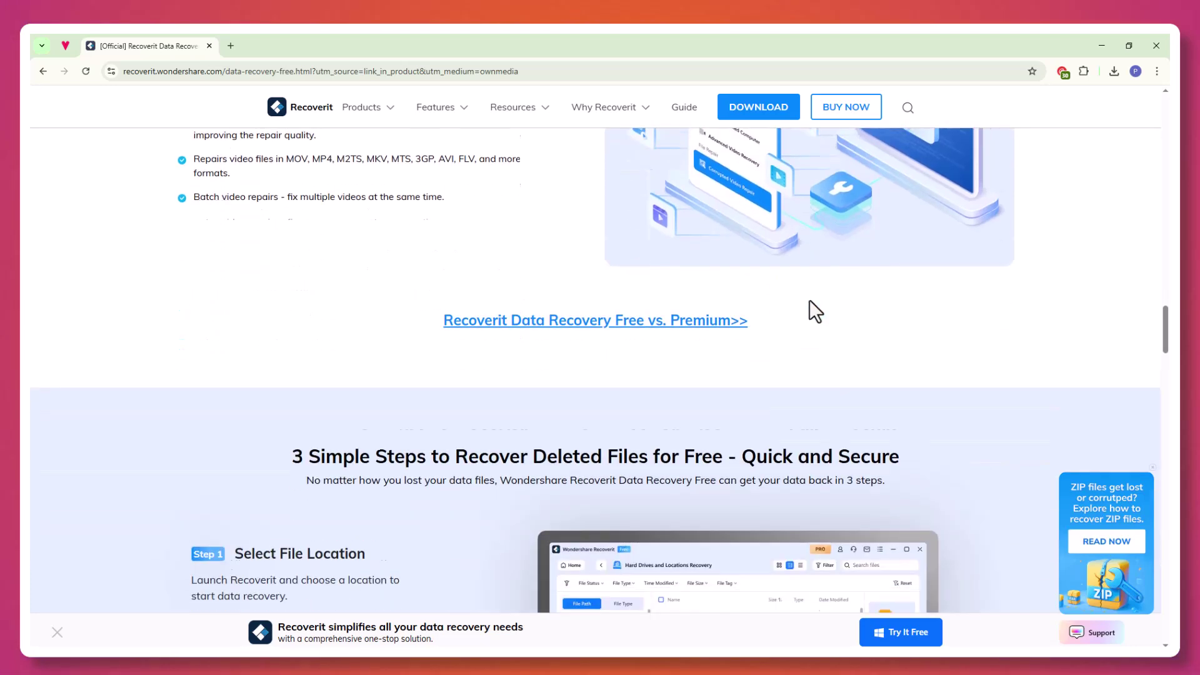
scroll(809, 299, "down", 4)
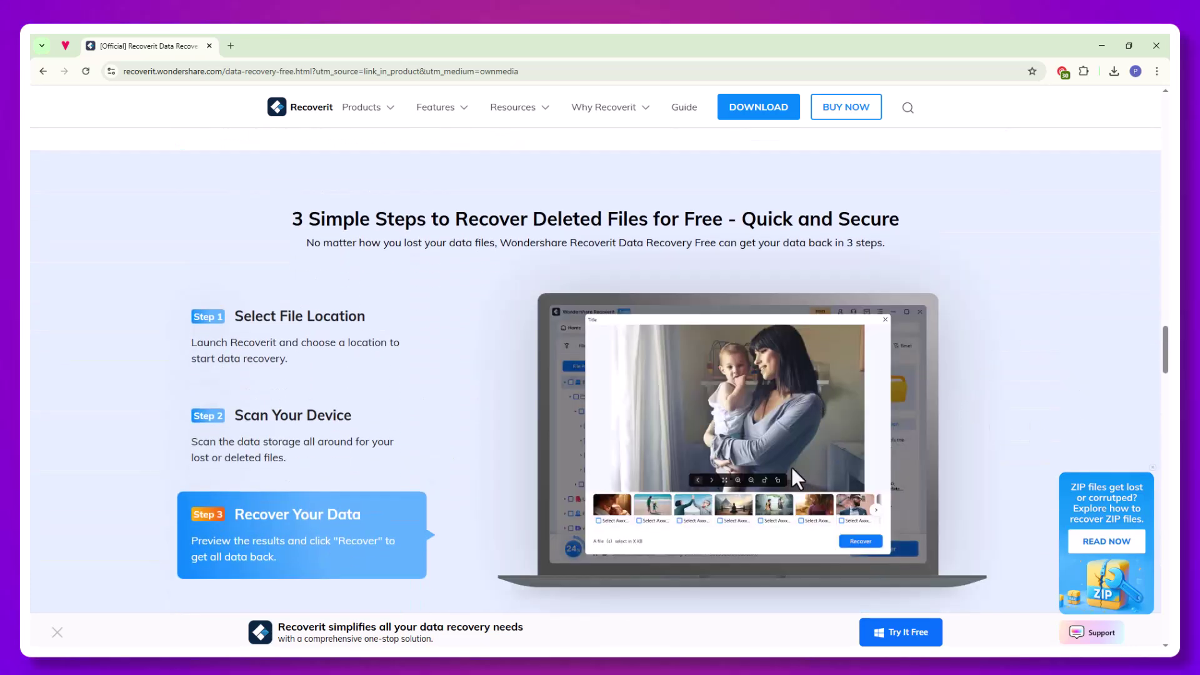
scroll(503, 520, "down", 2)
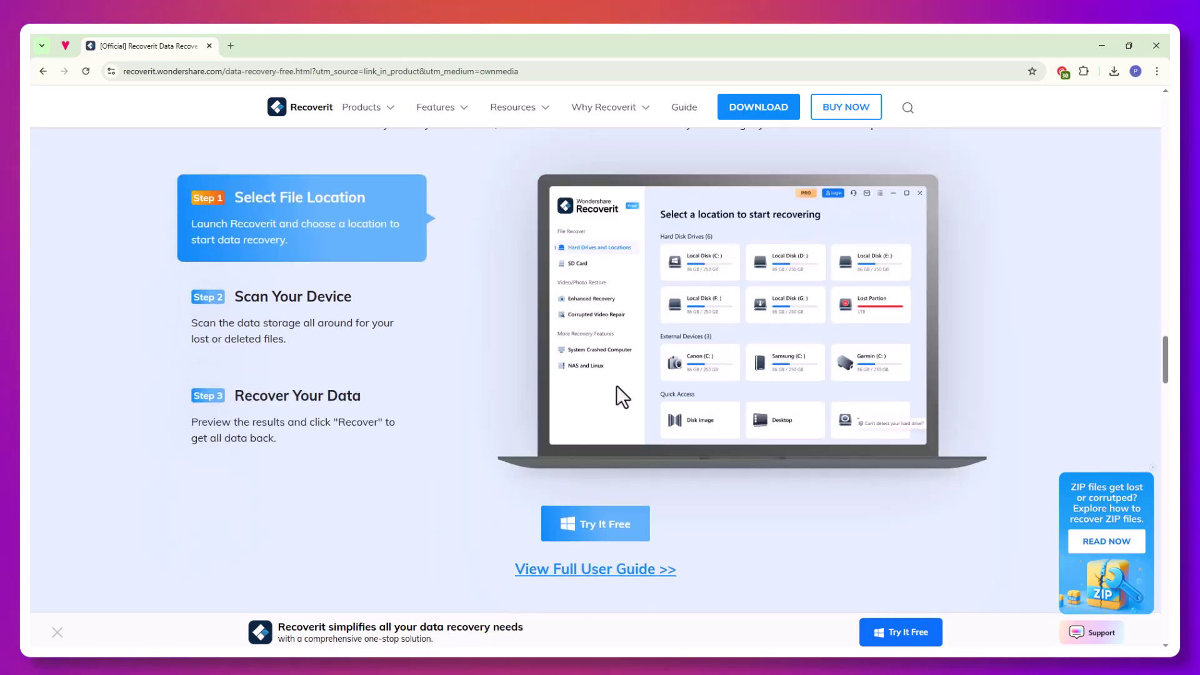
scroll(717, 351, "down", 9)
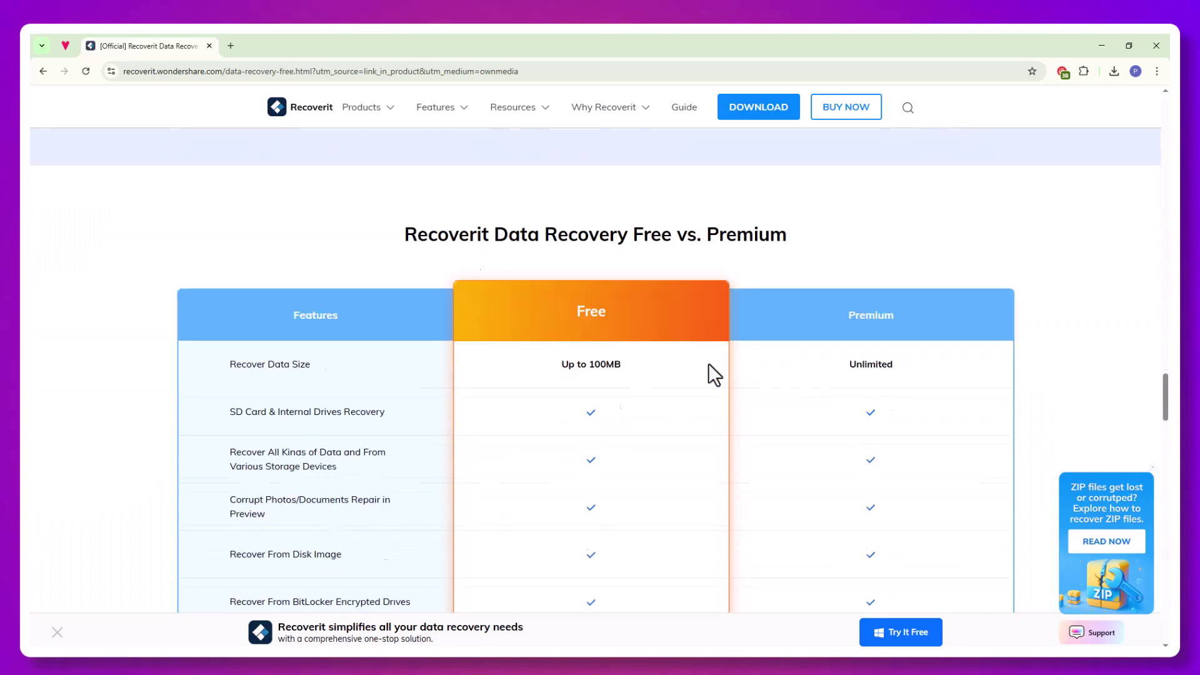
scroll(710, 366, "down", 6)
scroll(704, 366, "up", 14)
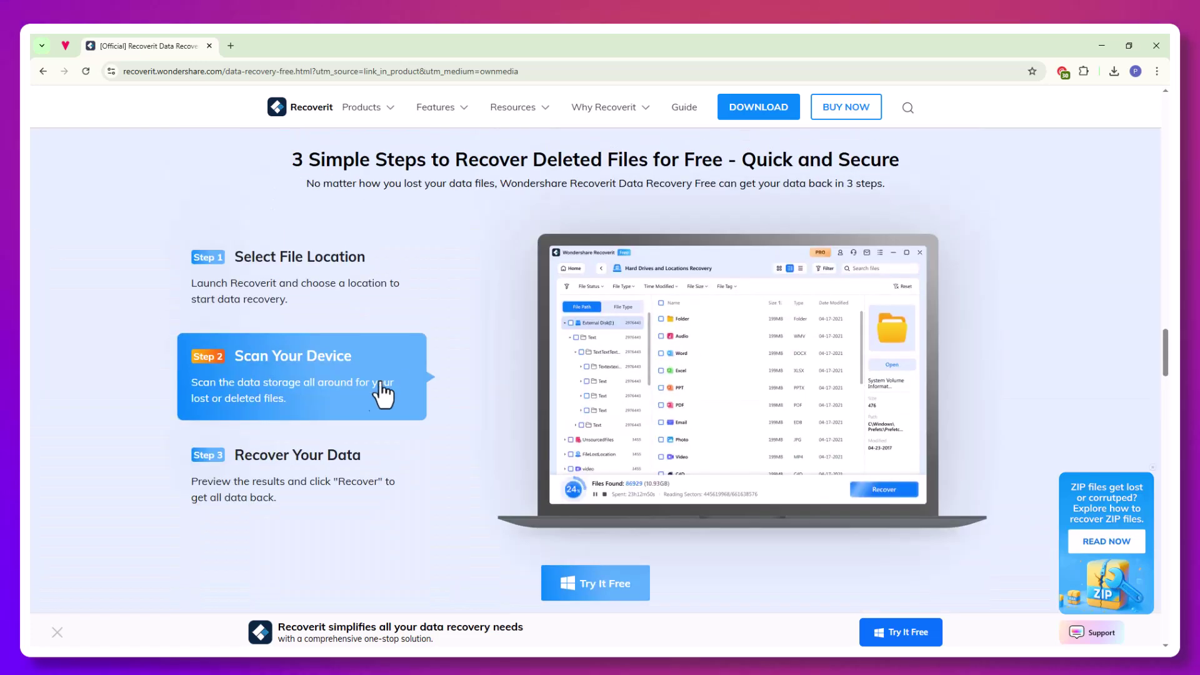
Step: View the Recover Your Data, Select File Location and Scan Your Device walkthrough steps
left_click(309, 486)
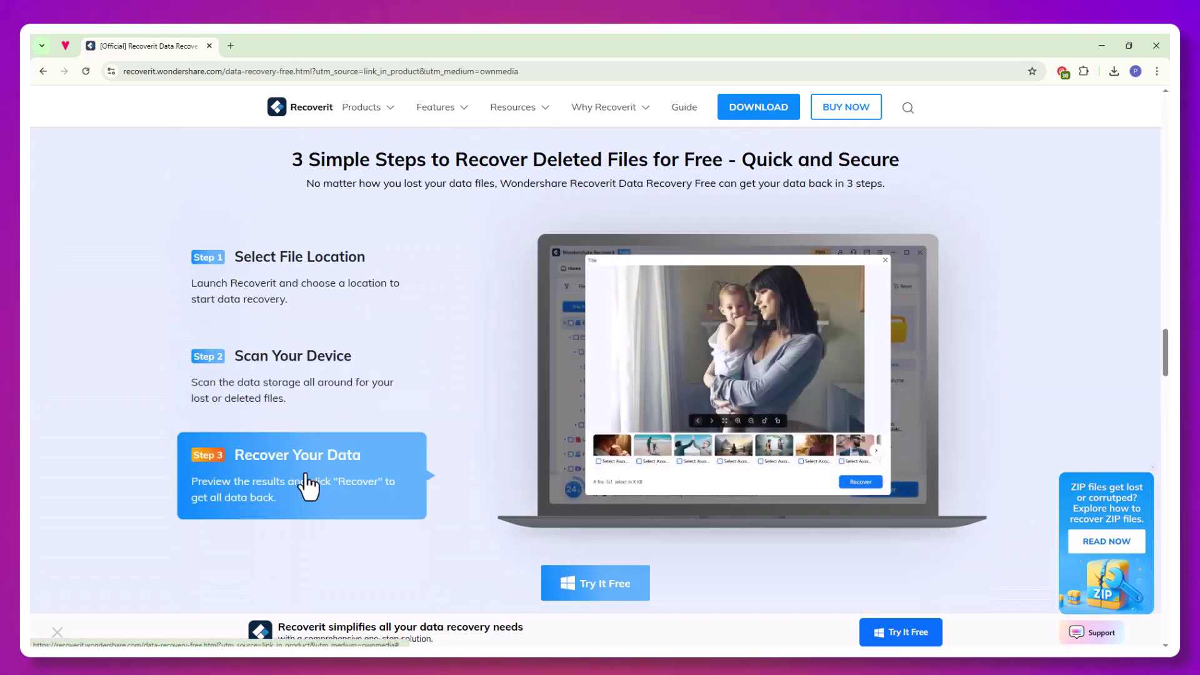
left_click(337, 280)
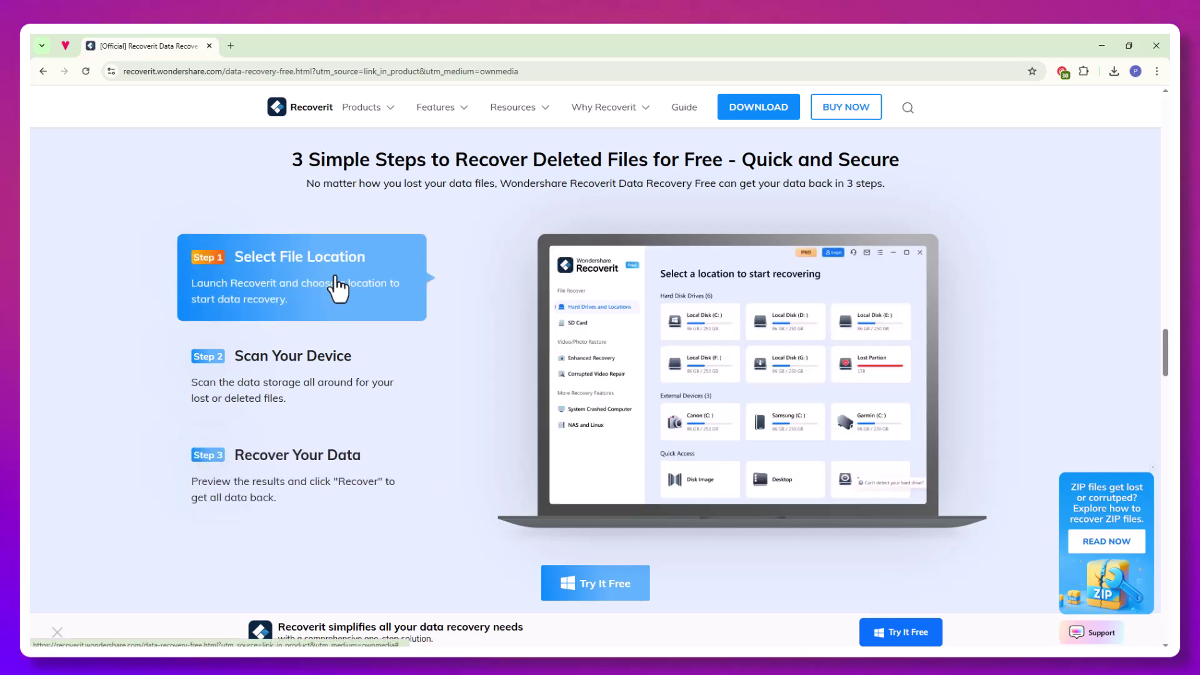
left_click(384, 380)
scroll(391, 319, "up", 10)
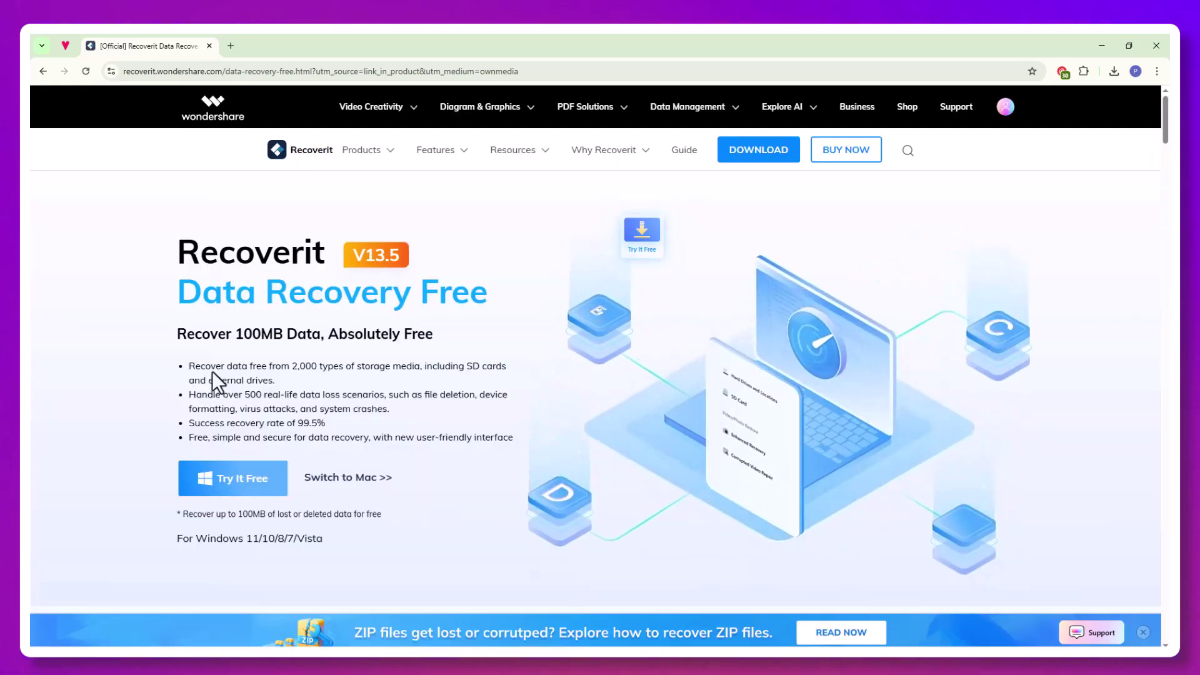
left_click_drag(188, 367, 431, 453)
left_click(431, 452)
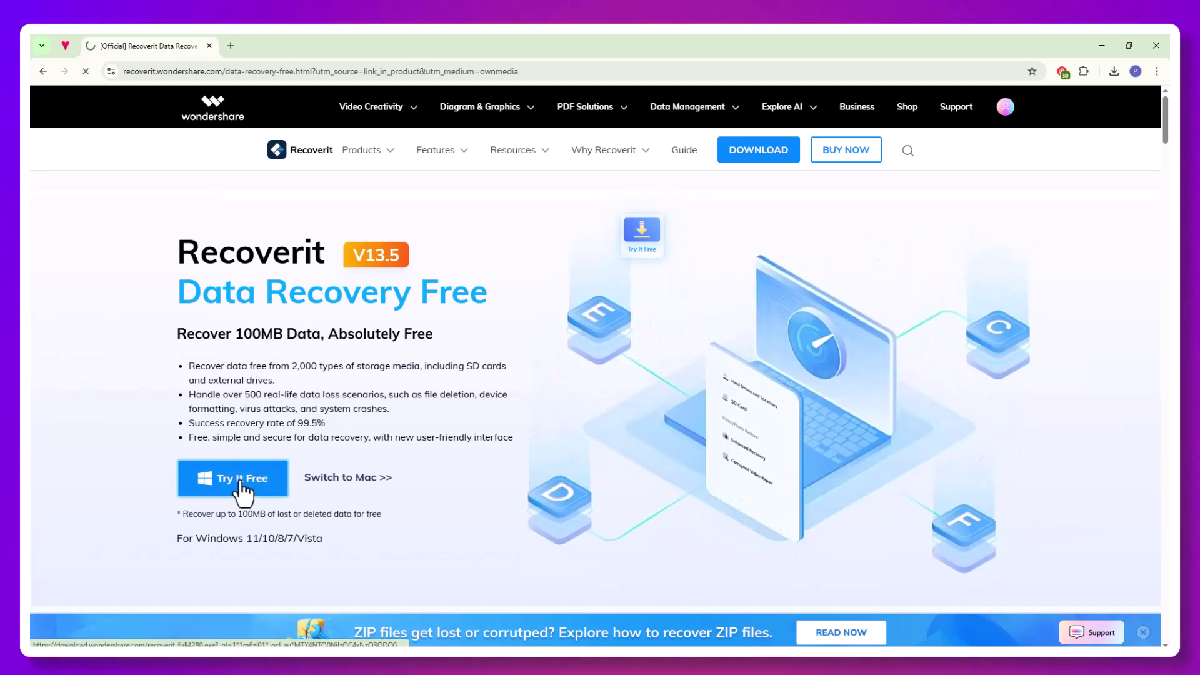
Step: Browse the 2000+ Storage Devices and 500+ Scenarios cards and the 99.5% success-rate figure
scroll(625, 355, "down", 12)
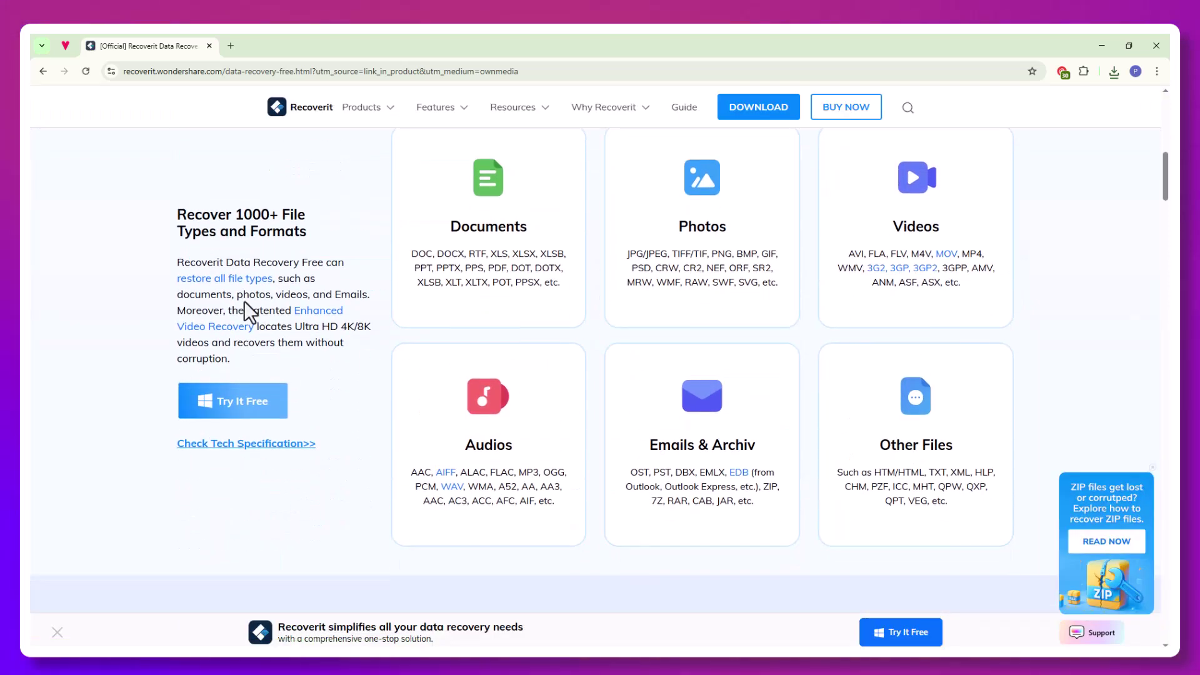
scroll(966, 350, "up", 2)
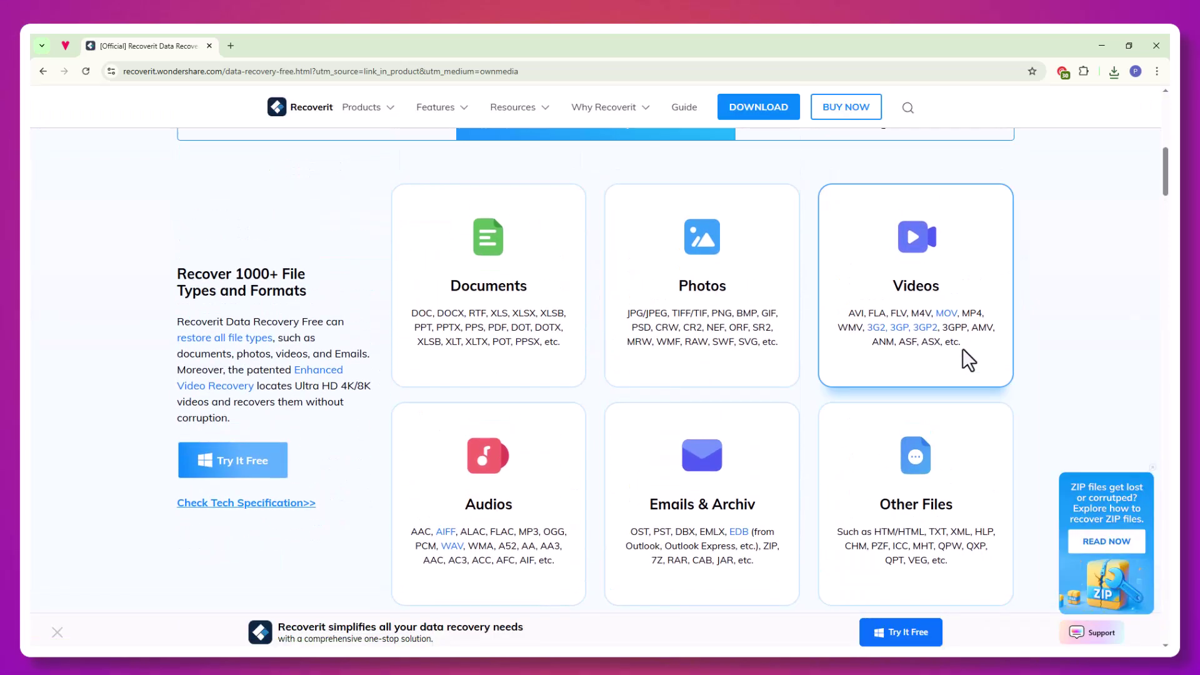
left_click(884, 188)
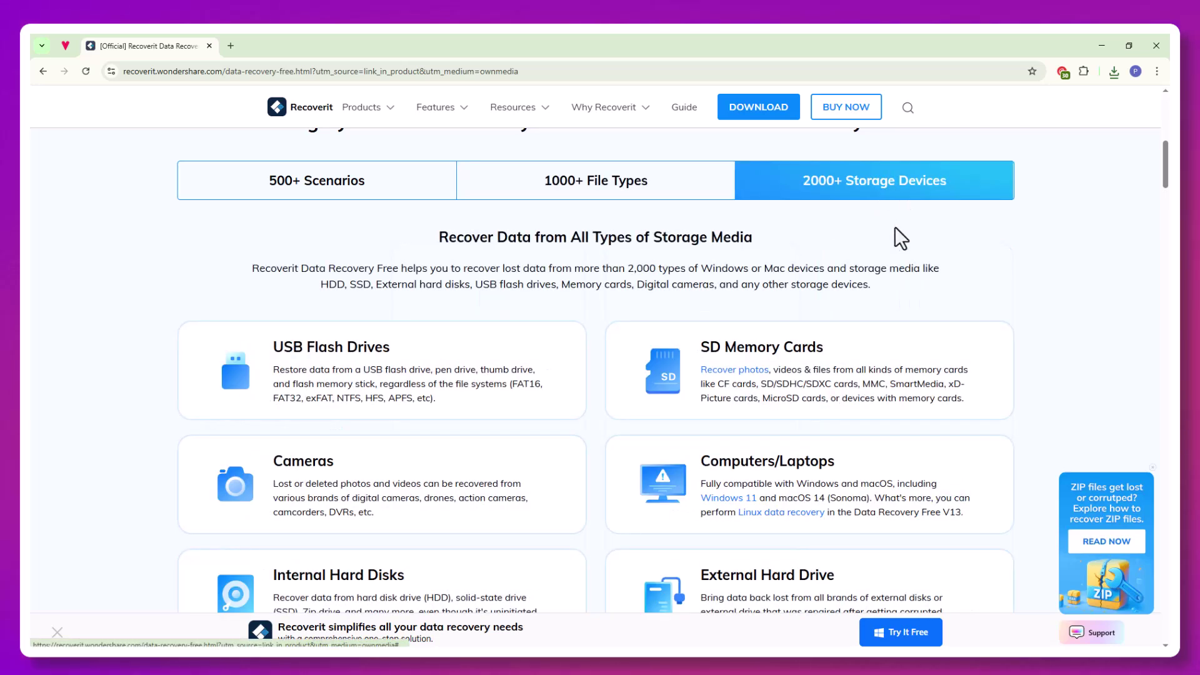
scroll(891, 242, "down", 1)
scroll(865, 259, "down", 4)
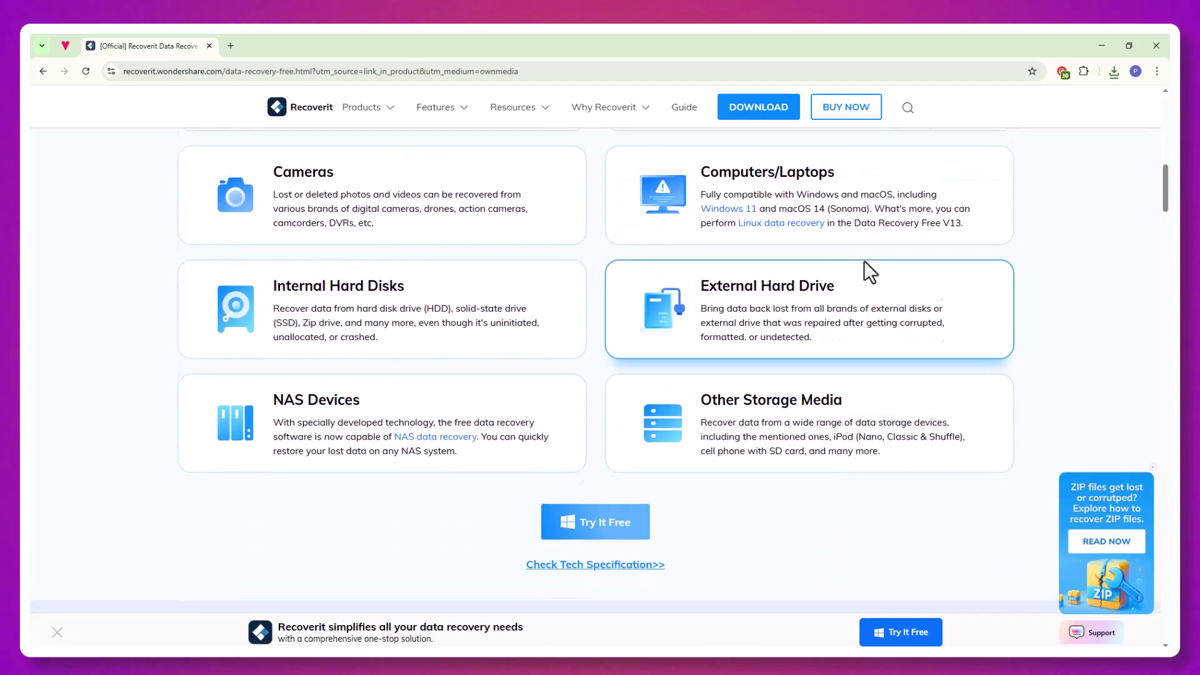
scroll(864, 260, "up", 3)
scroll(863, 261, "up", 2)
left_click(342, 194)
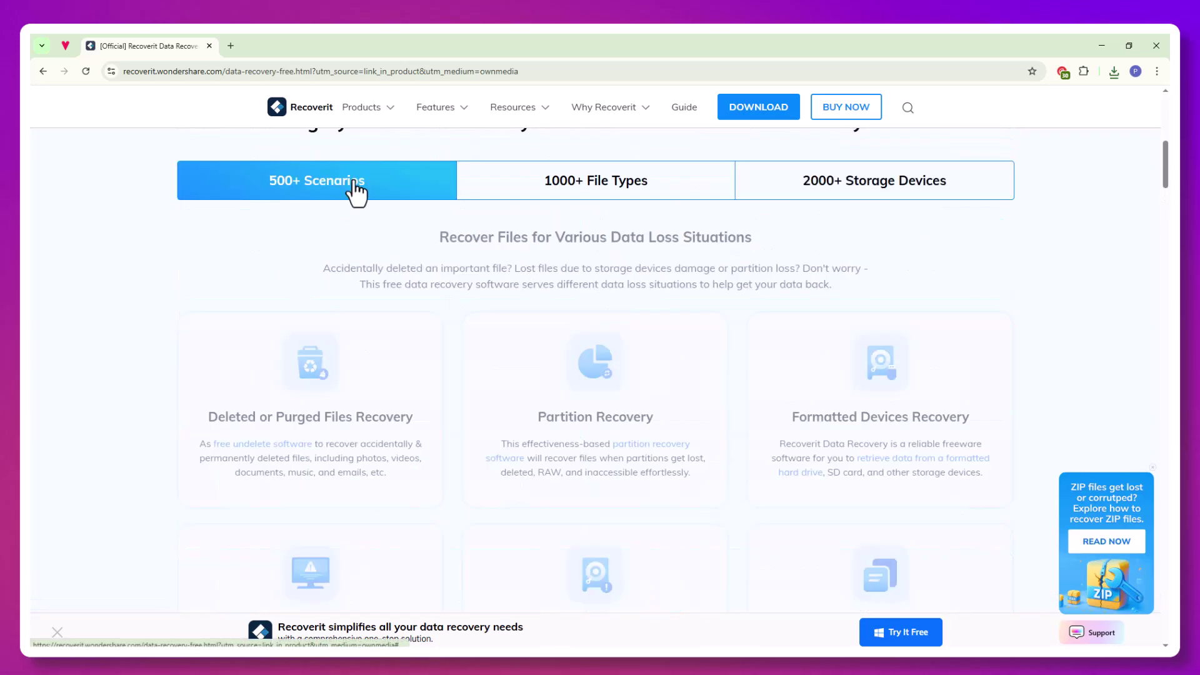
scroll(783, 284, "down", 4)
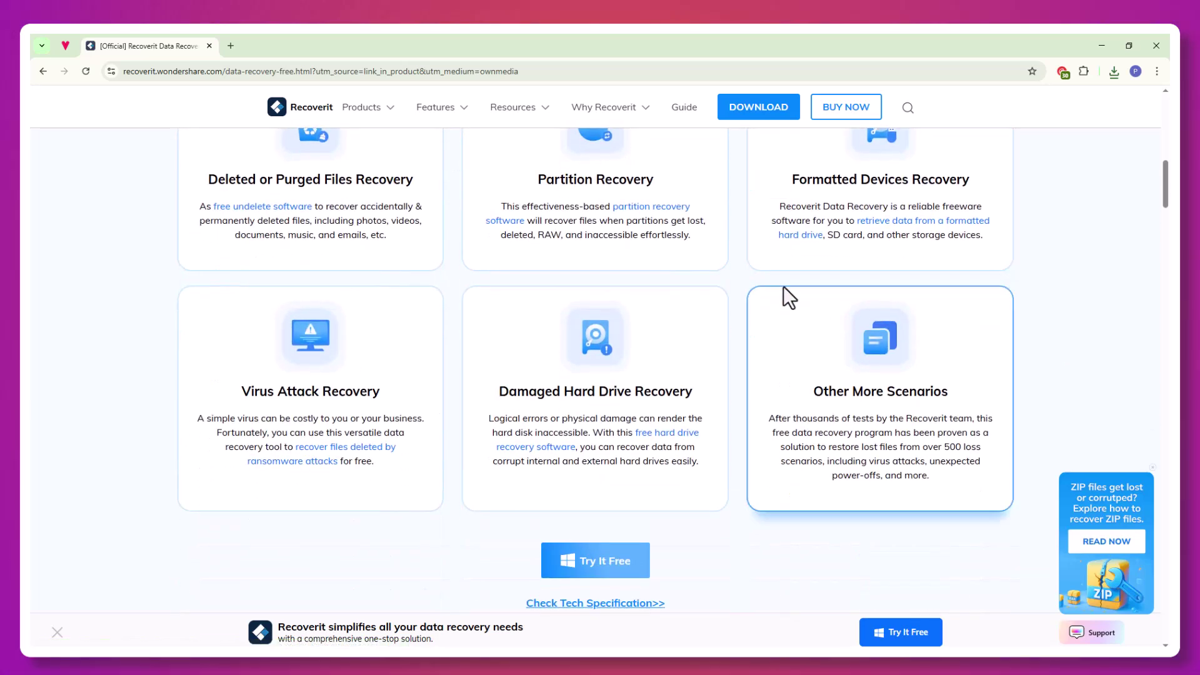
scroll(783, 286, "up", 2)
scroll(784, 287, "up", 10)
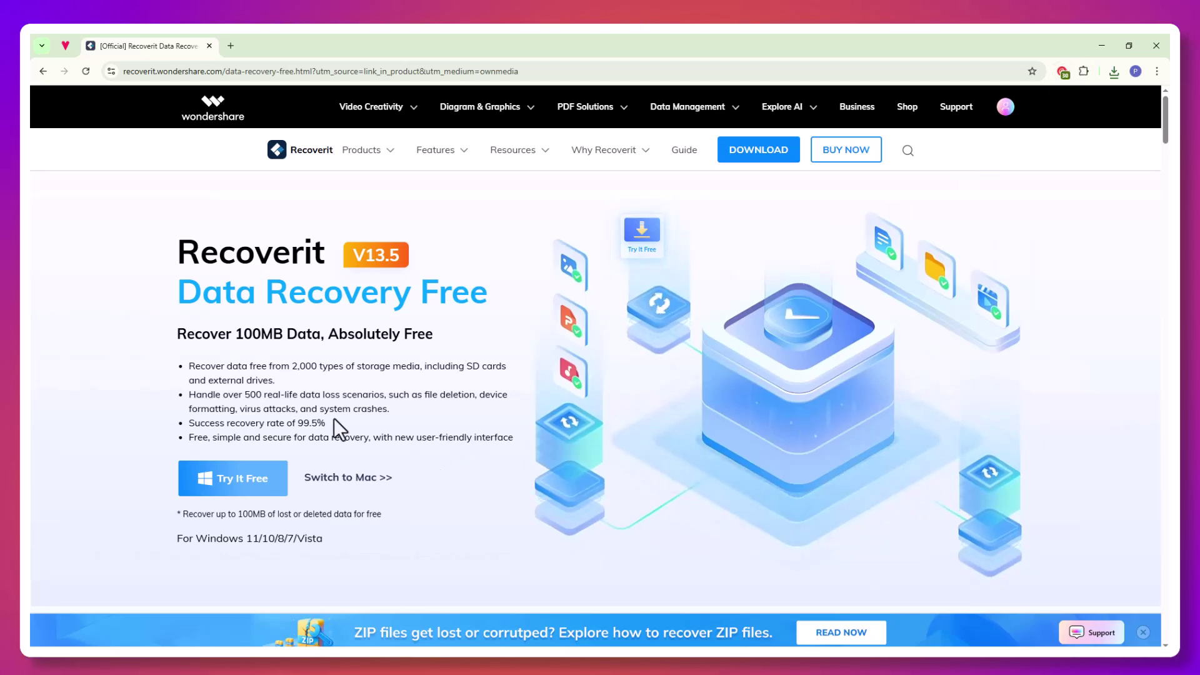
left_click_drag(296, 423, 396, 425)
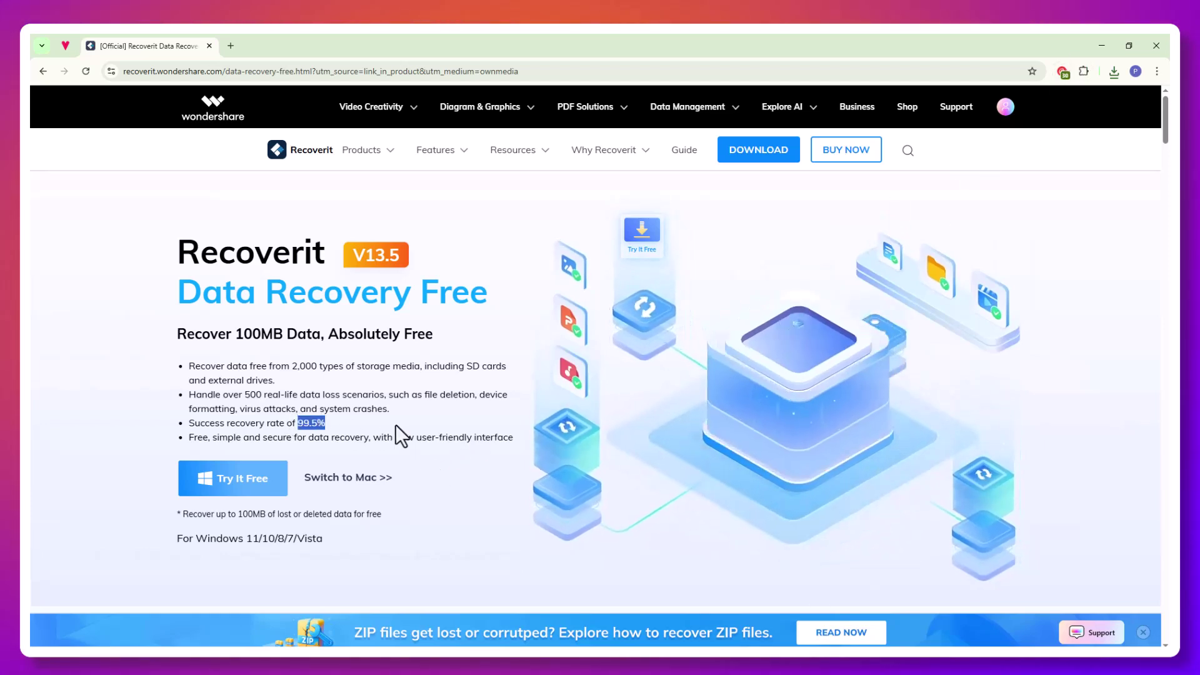
left_click(417, 477)
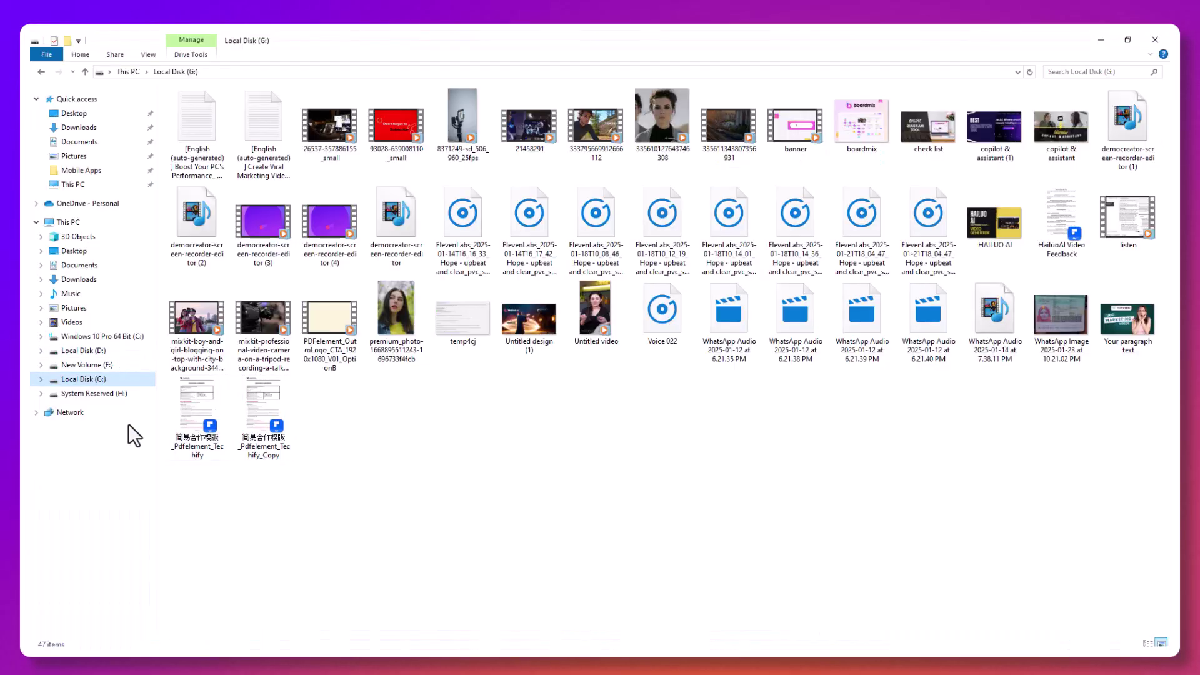
Step: Delete every file on Local Disk (G:), then reopen the drive to confirm it is empty
left_click_drag(201, 531, 1159, 171)
key("Delete")
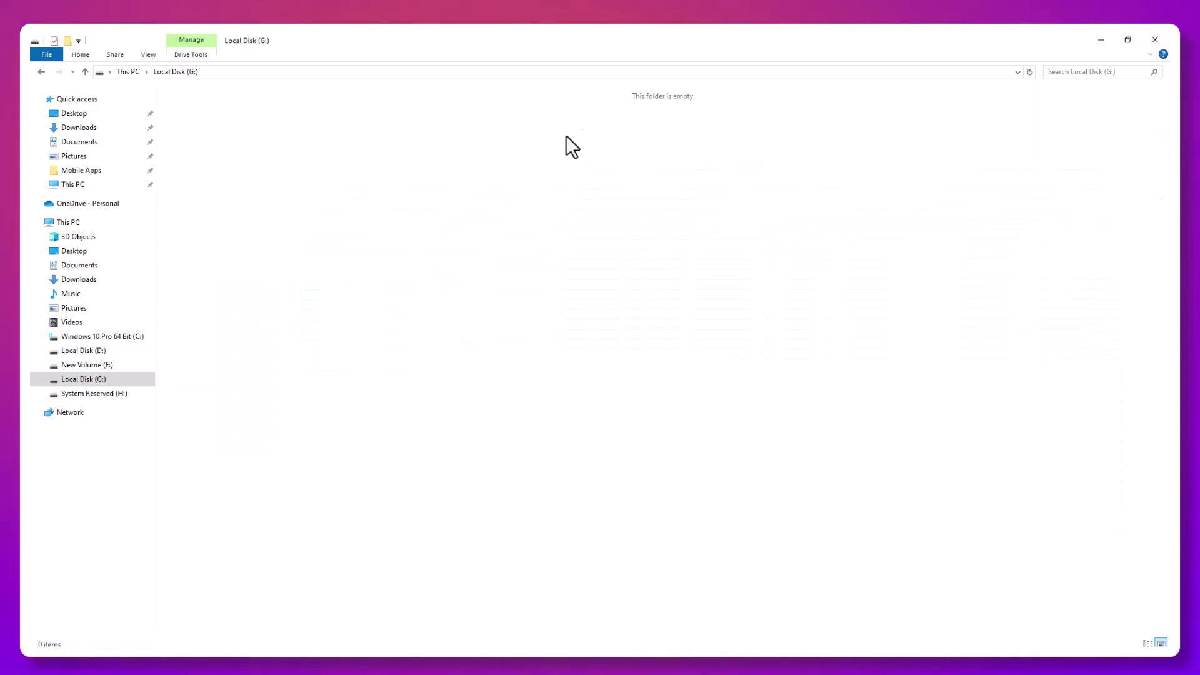
left_click(96, 228)
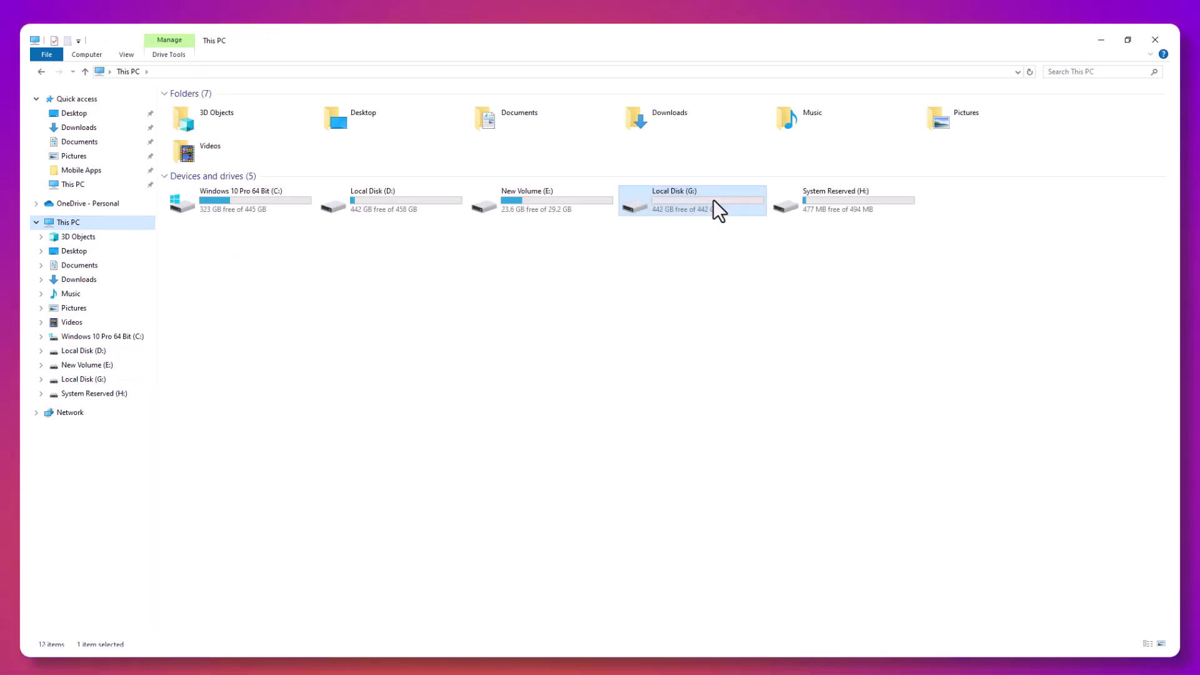
double_click(693, 201)
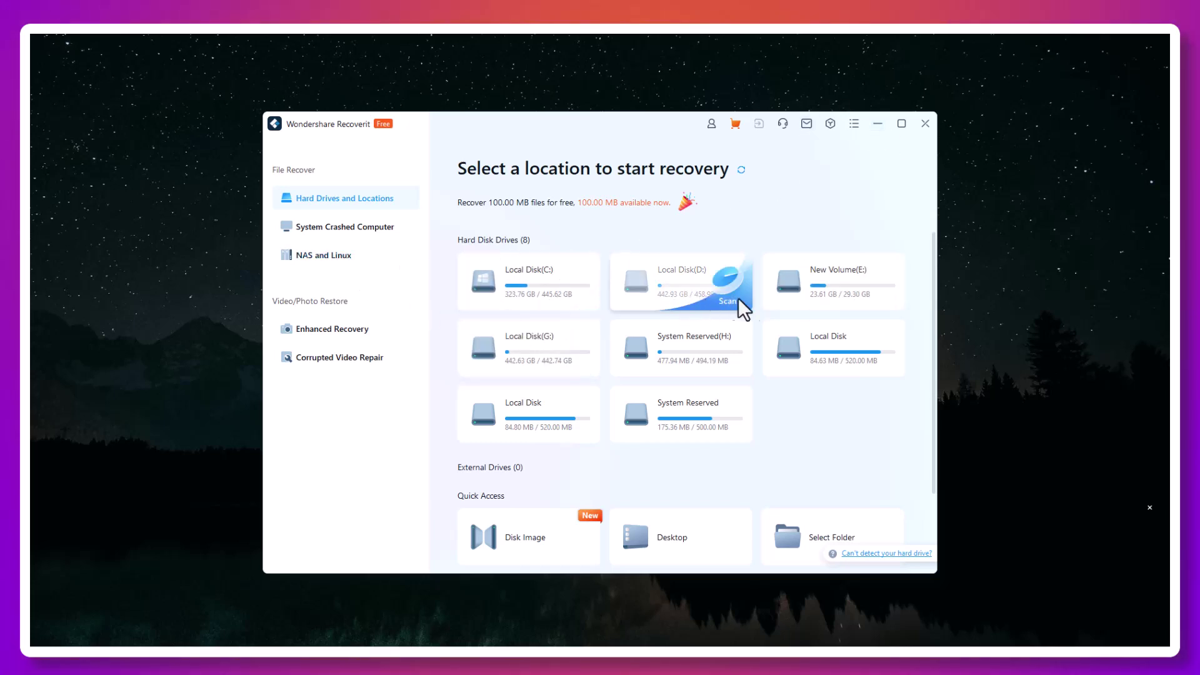
Step: Scroll through the Hard Drives and Locations list to find Local Disk (G:)
scroll(725, 325, "down", 1)
scroll(704, 328, "down", 1)
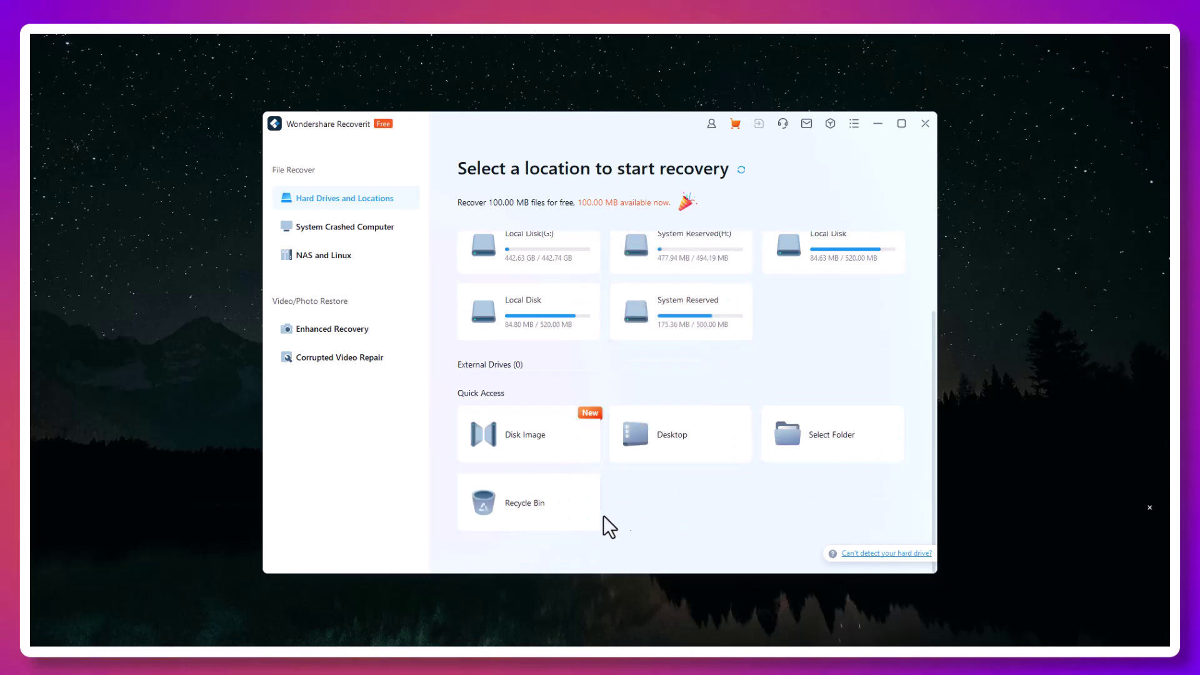
scroll(567, 518, "up", 2)
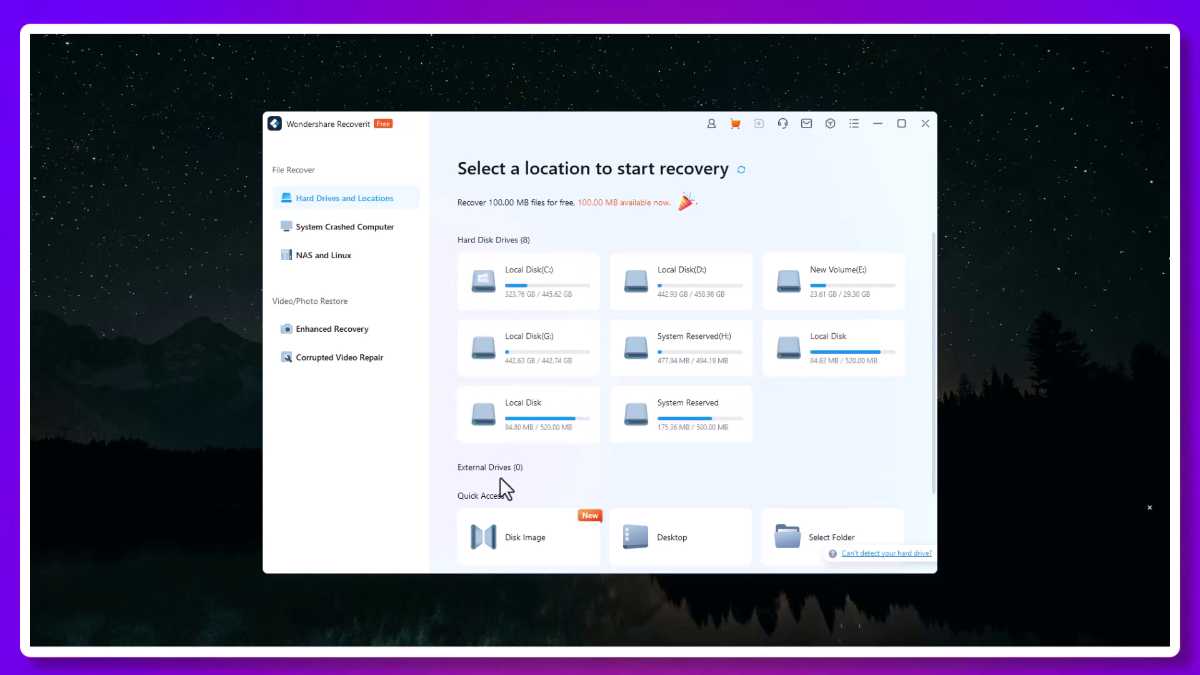
scroll(506, 488, "down", 1)
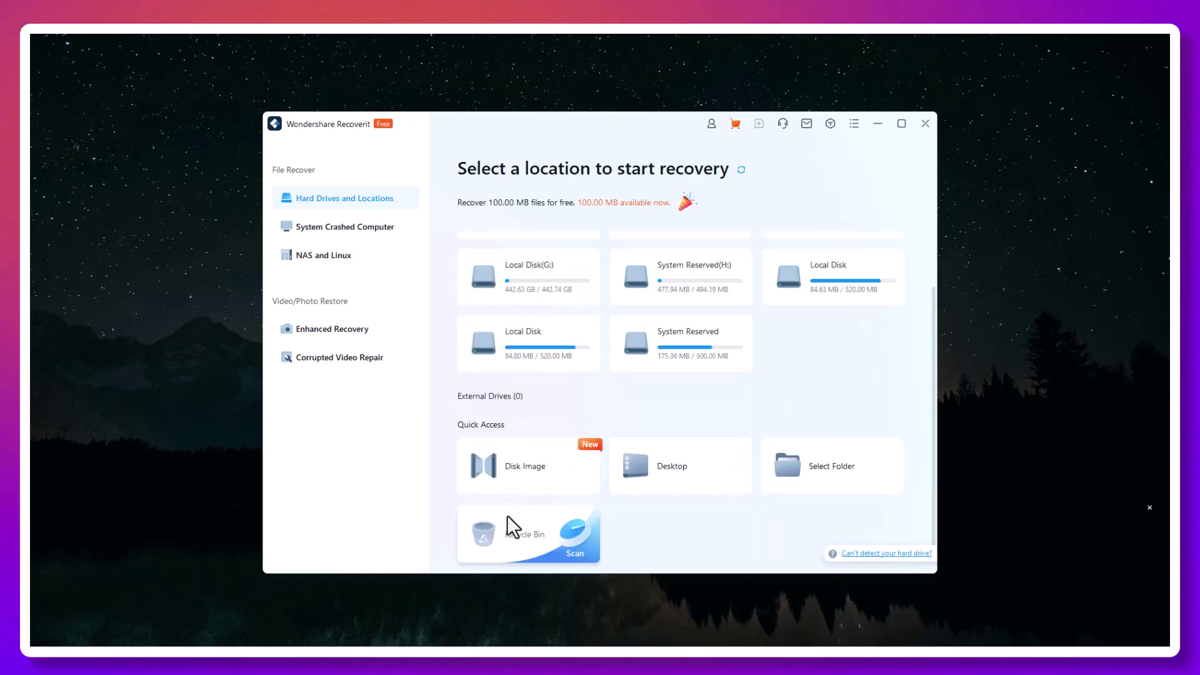
scroll(504, 467, "up", 1)
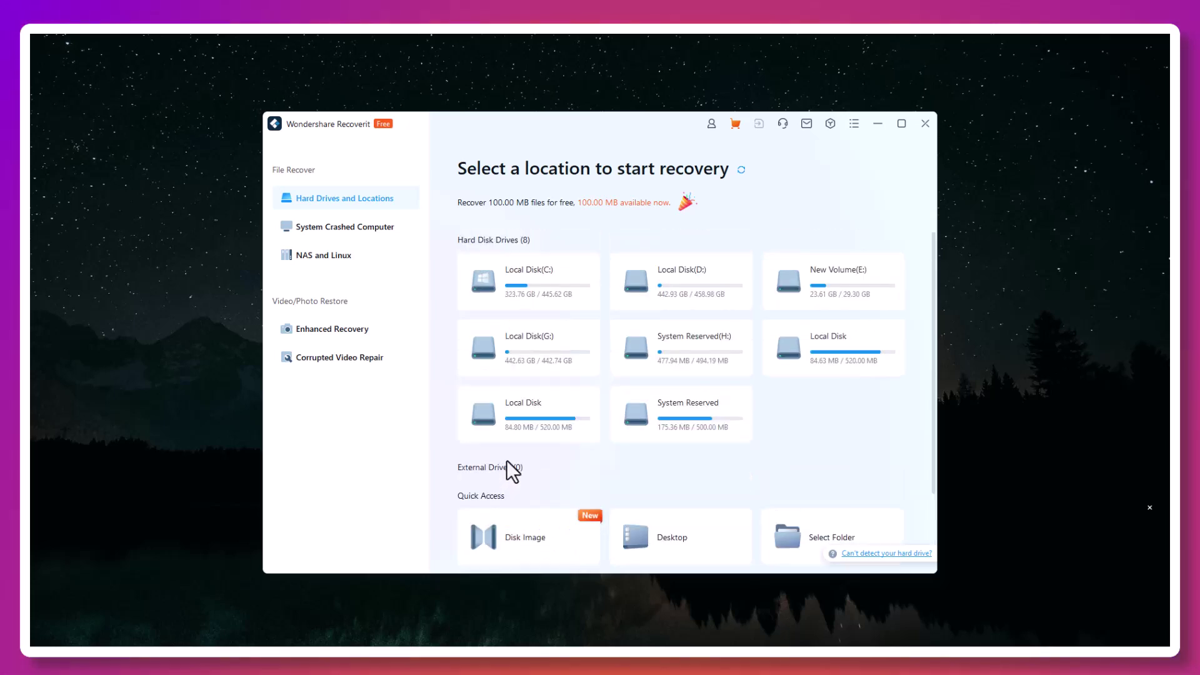
scroll(531, 466, "down", 1)
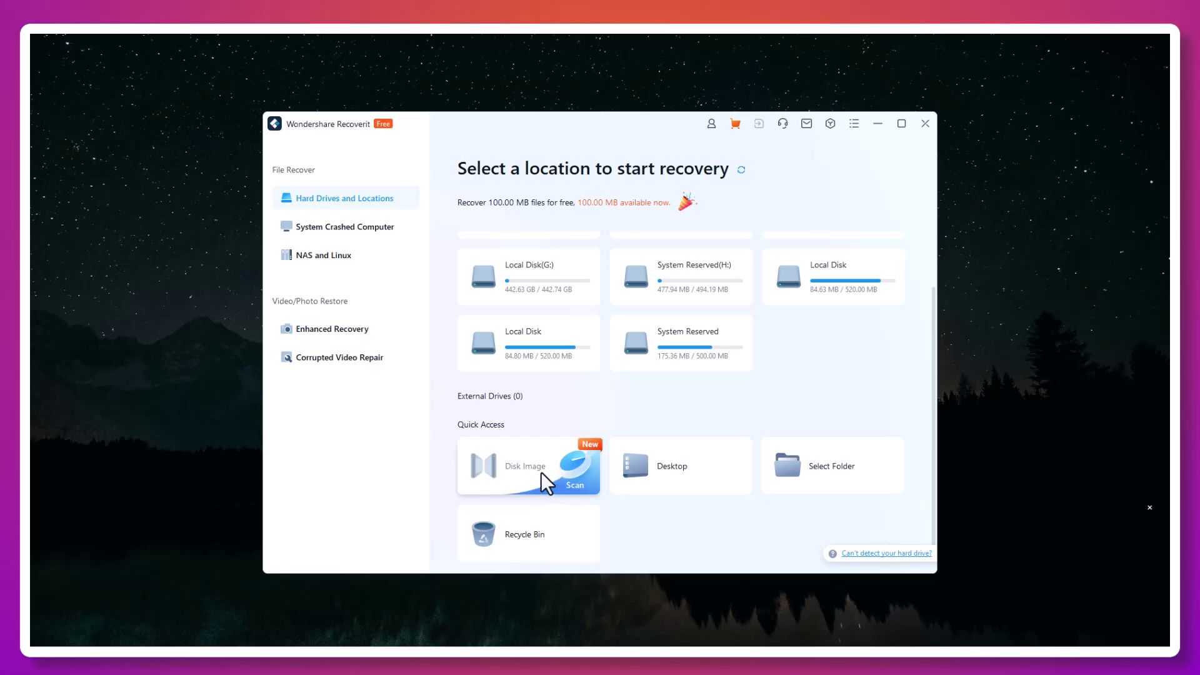
scroll(536, 469, "up", 1)
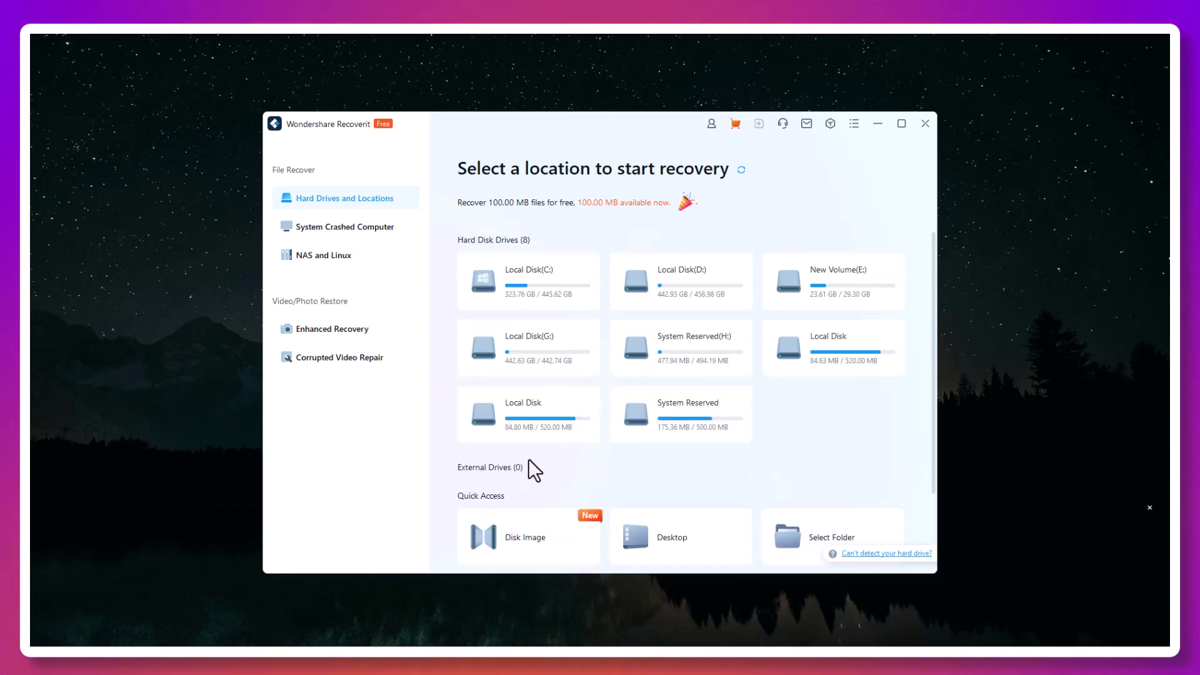
Step: Scan Local Disk (G:), stop the scan at 49 found files, and cancel the exit prompt
left_click(546, 353)
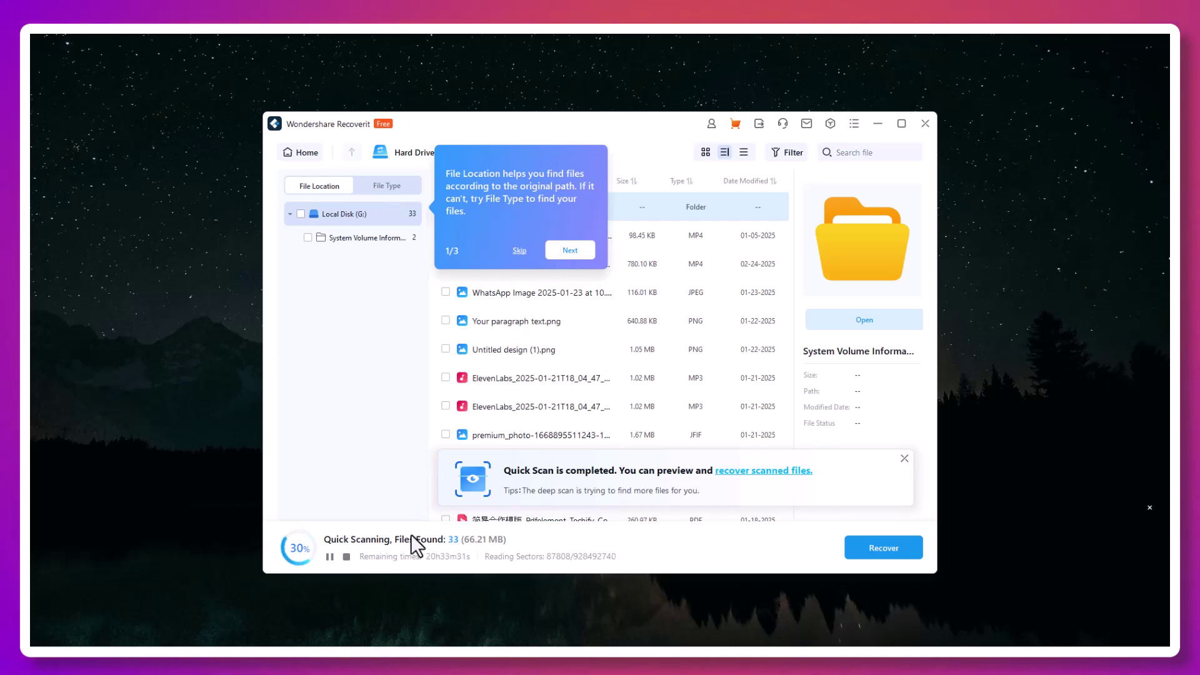
left_click(346, 557)
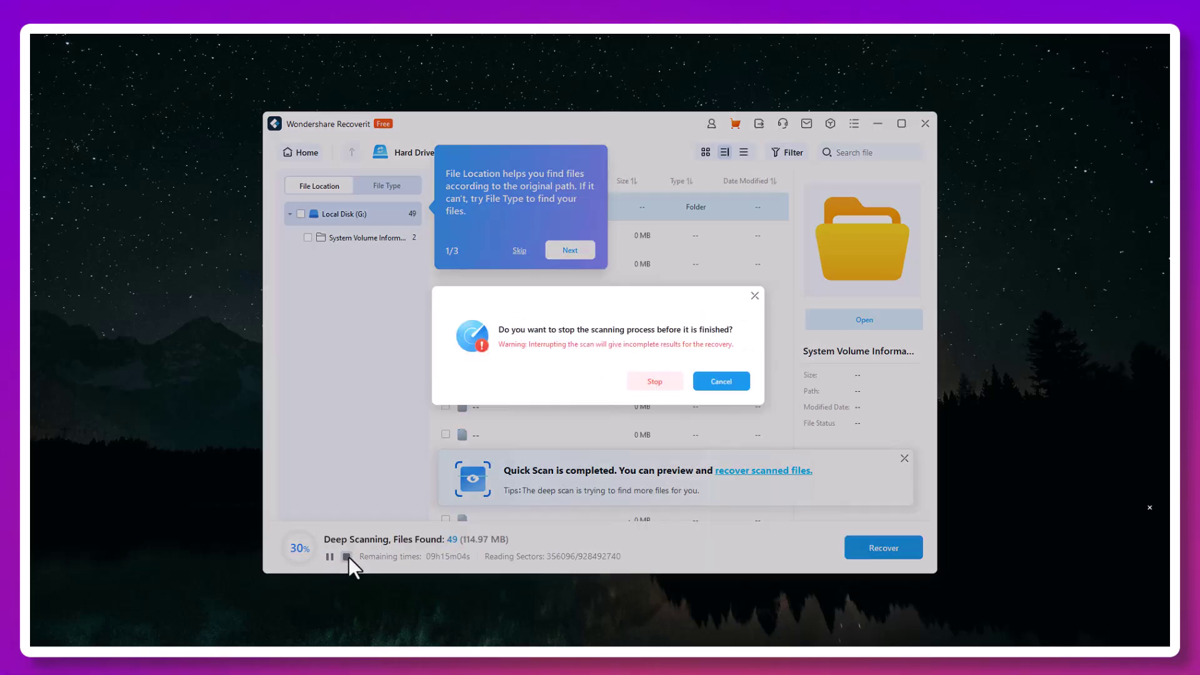
left_click(664, 383)
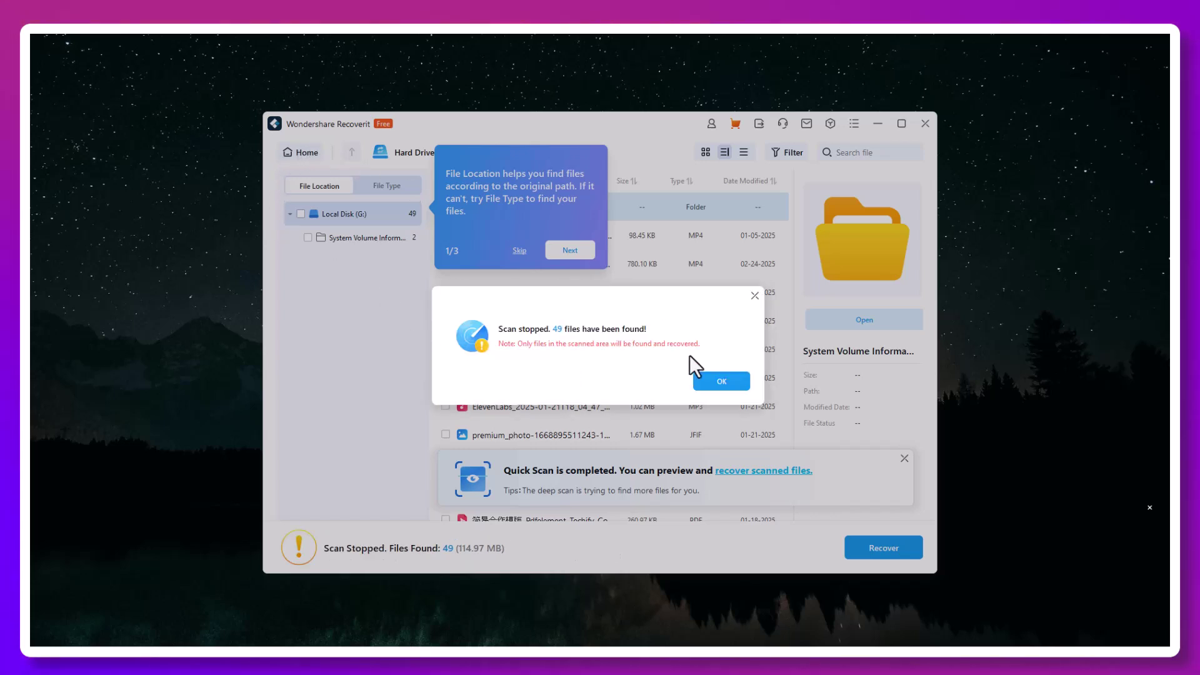
left_click(720, 381)
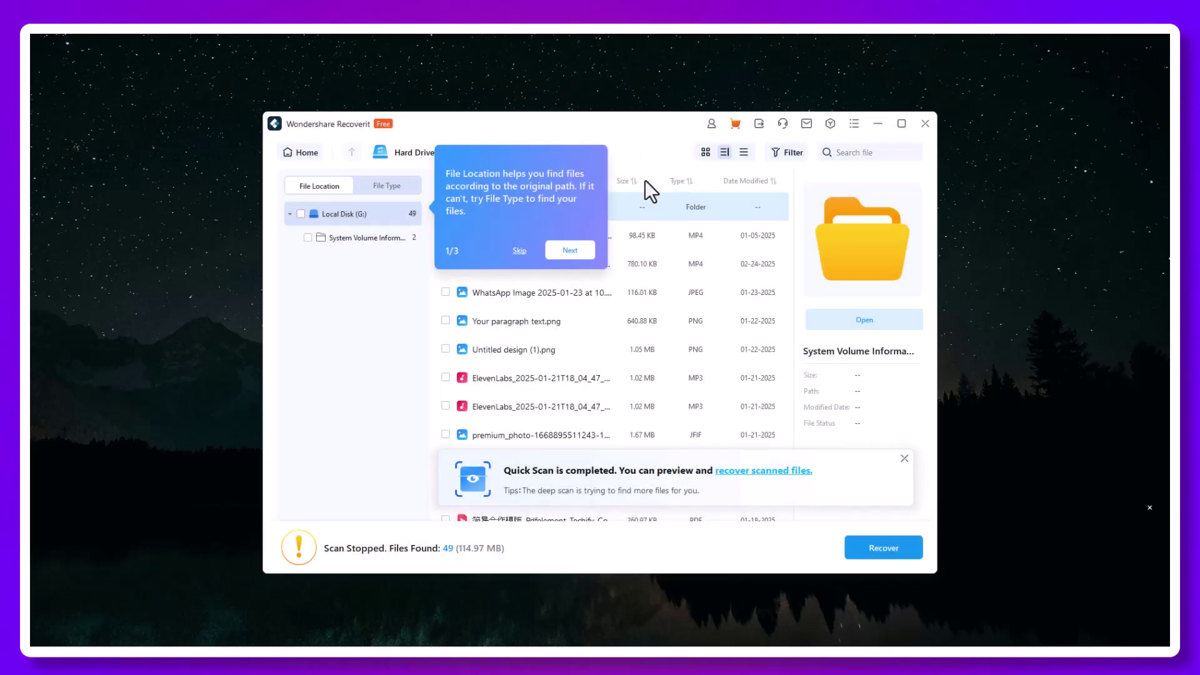
left_click(926, 124)
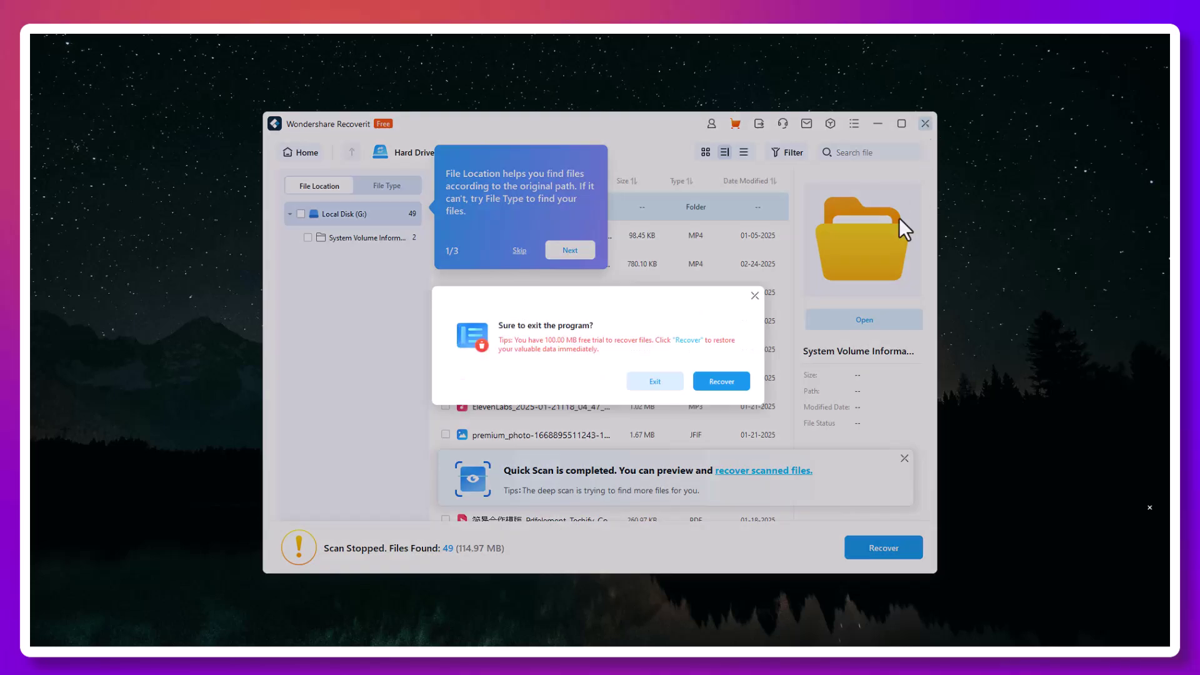
left_click(657, 382)
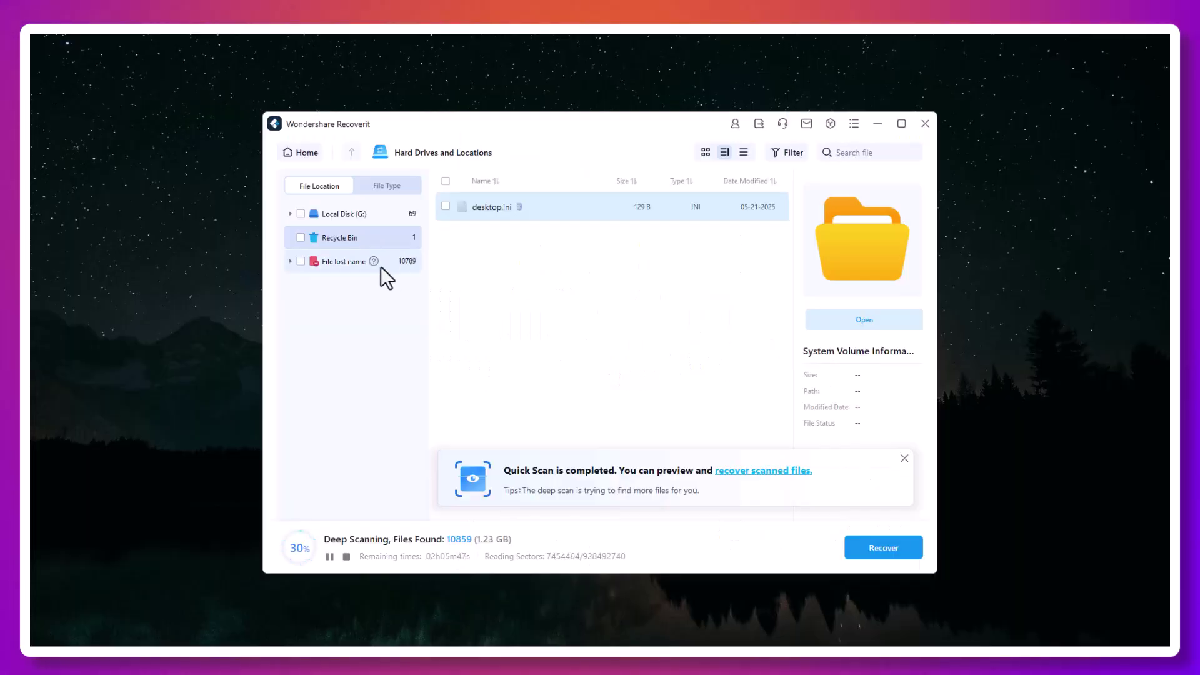
Step: Group results by File Type and preview the boy-and-girl blogging mp4 video
left_click(381, 266)
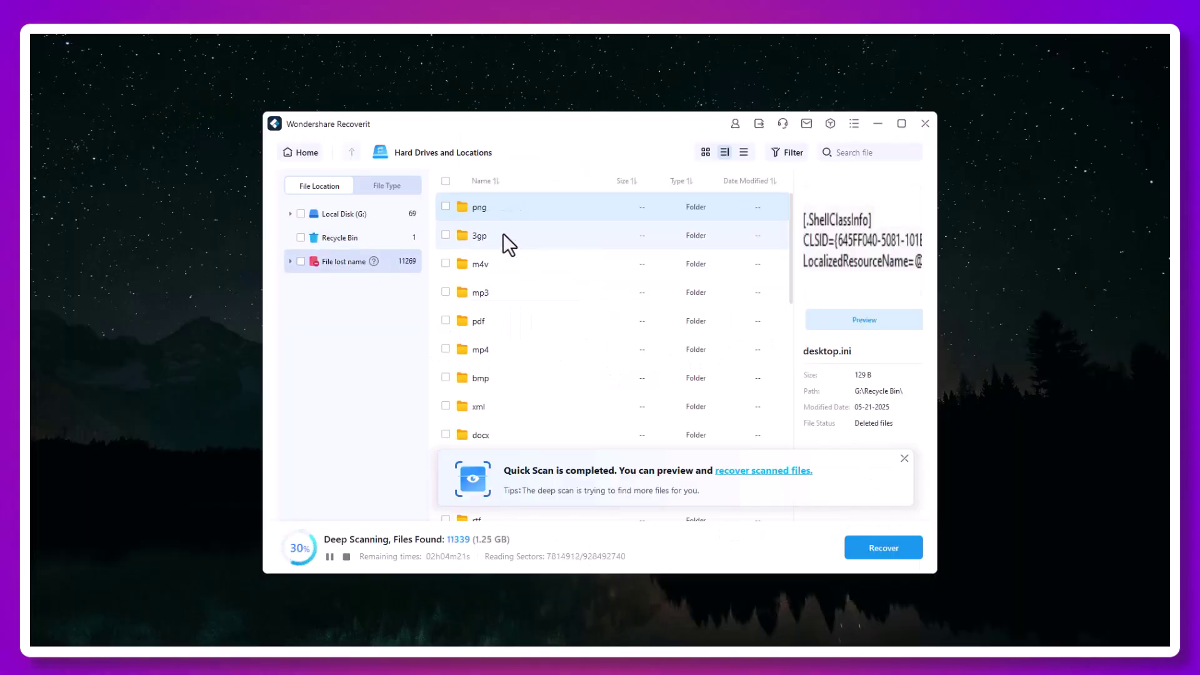
left_click(386, 188)
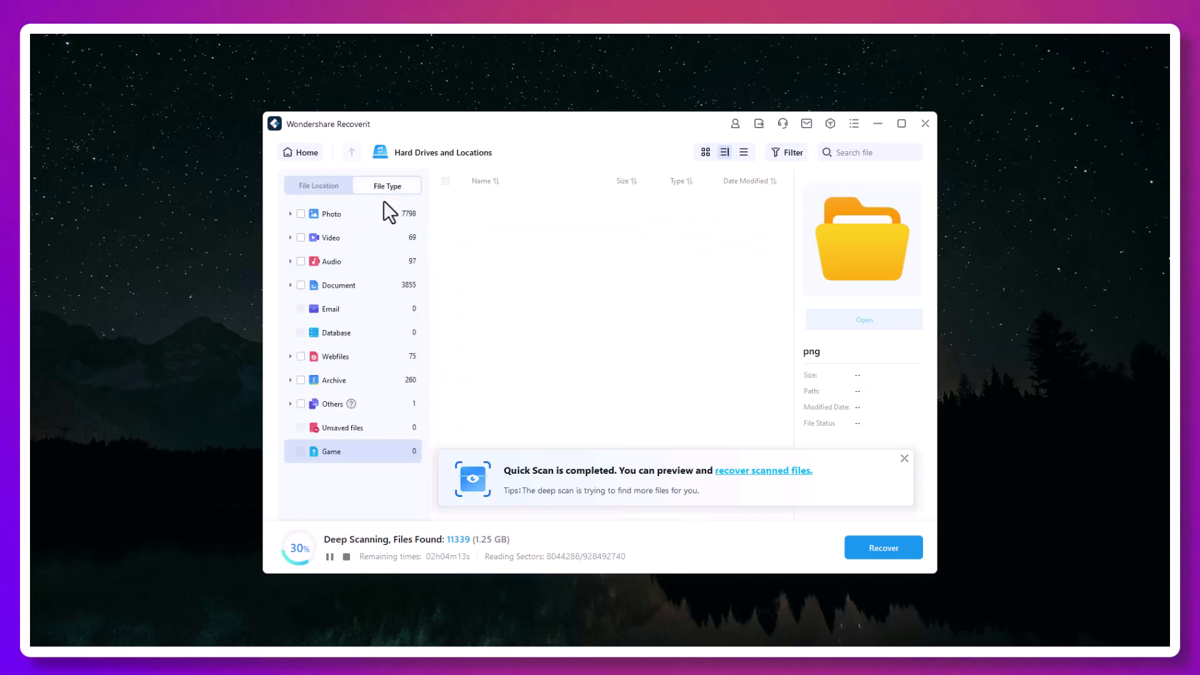
left_click(346, 236)
double_click(485, 236)
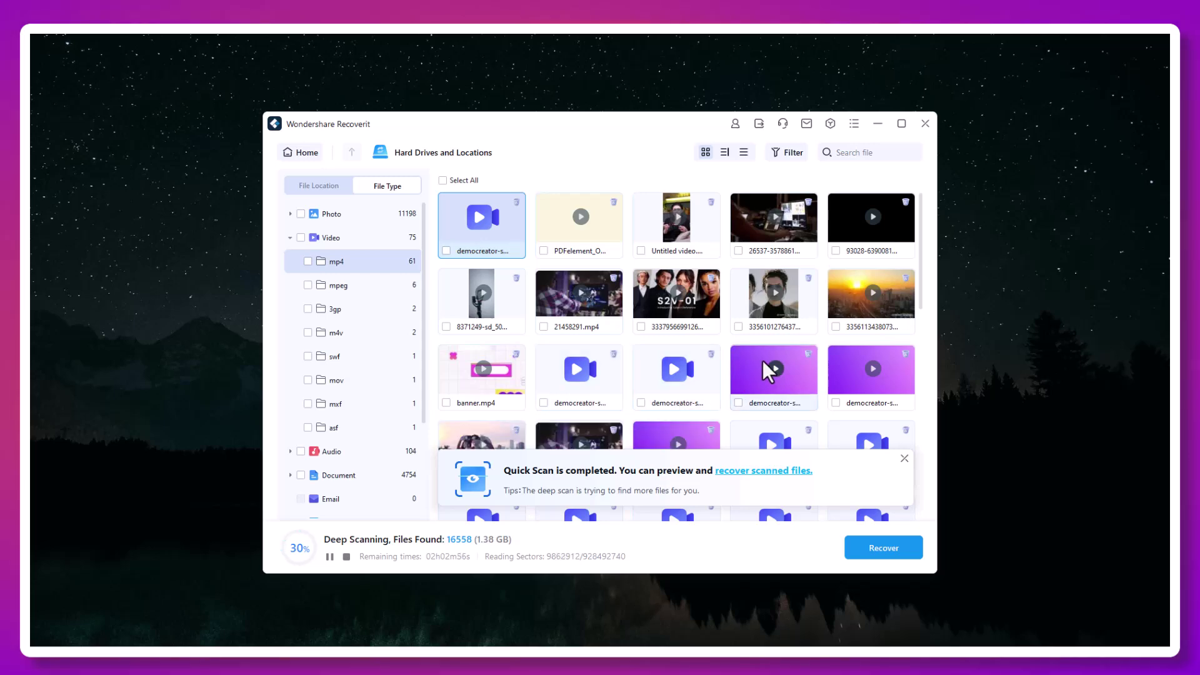
scroll(759, 354, "down", 2)
scroll(758, 332, "down", 1)
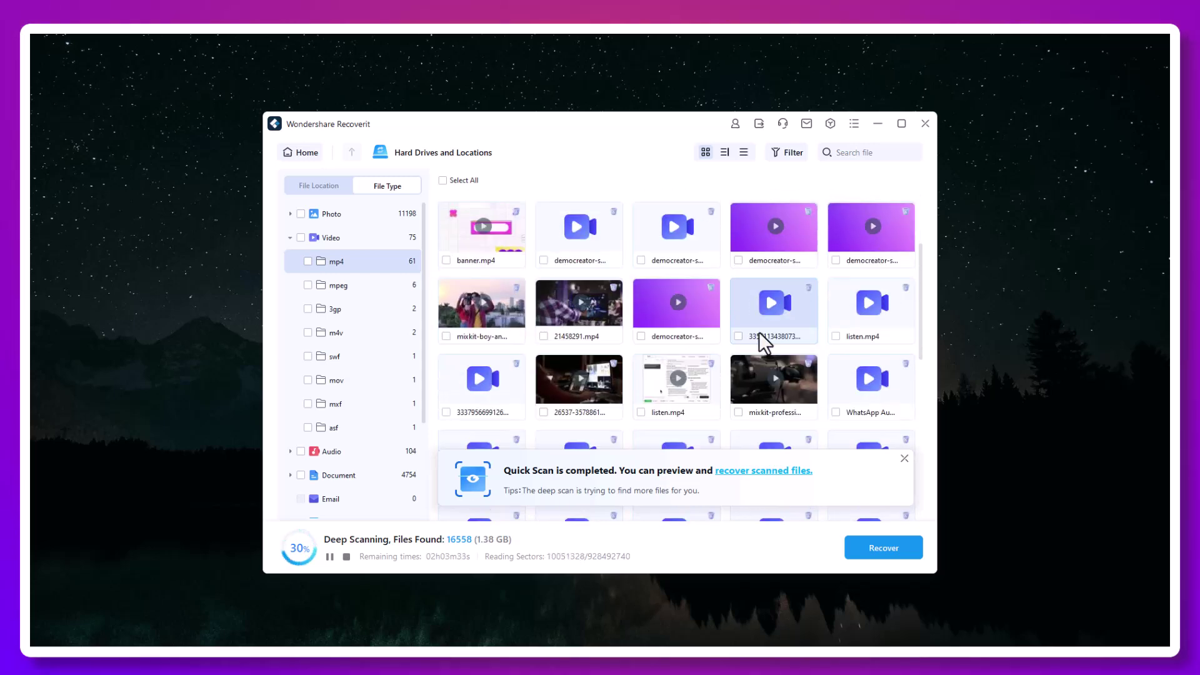
left_click(484, 302)
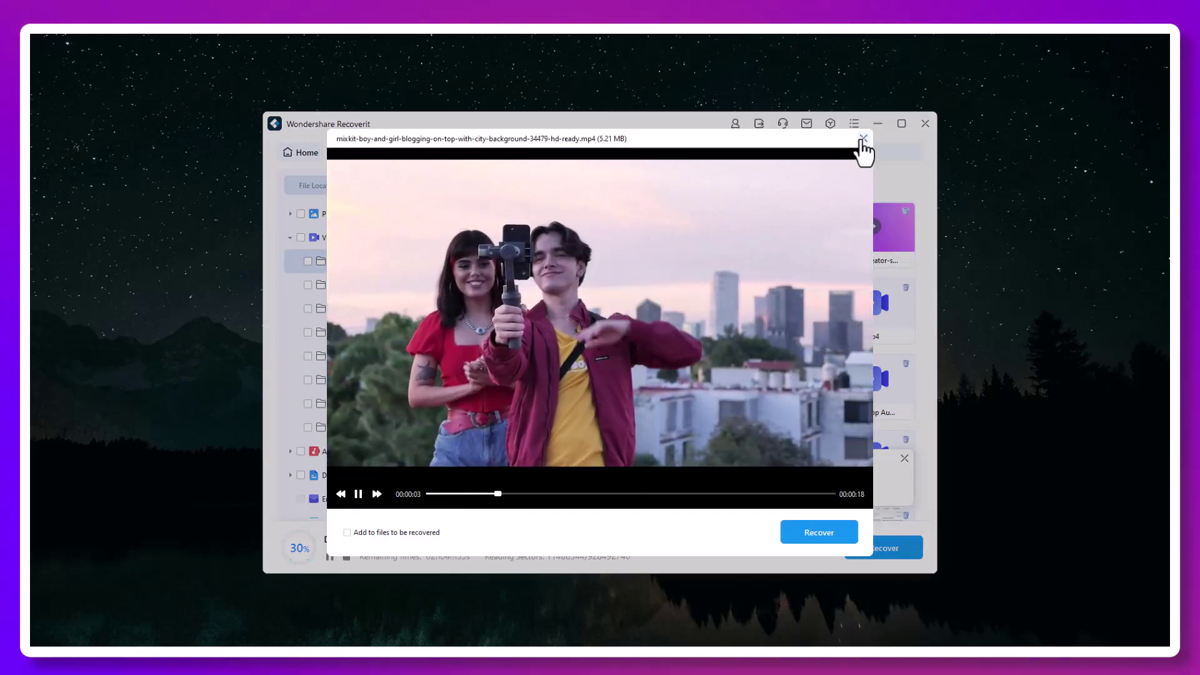
left_click(864, 140)
Step: Browse the png images under Photo, then return to the File Location view
scroll(787, 307, "down", 3)
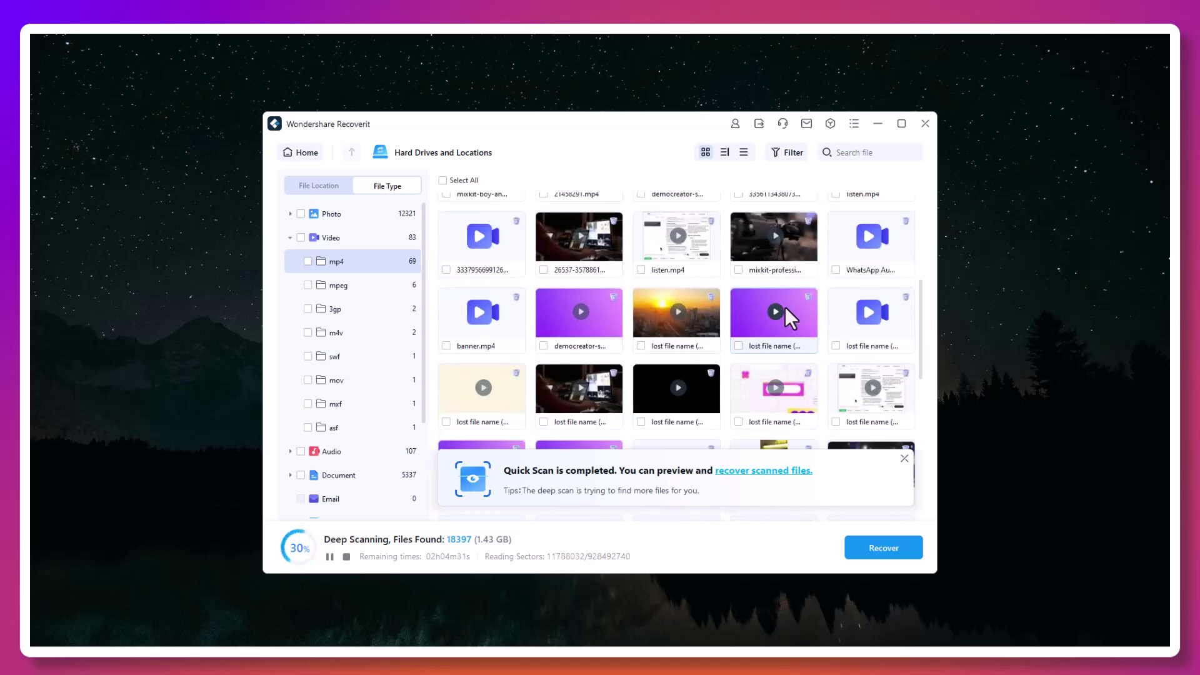
left_click(345, 223)
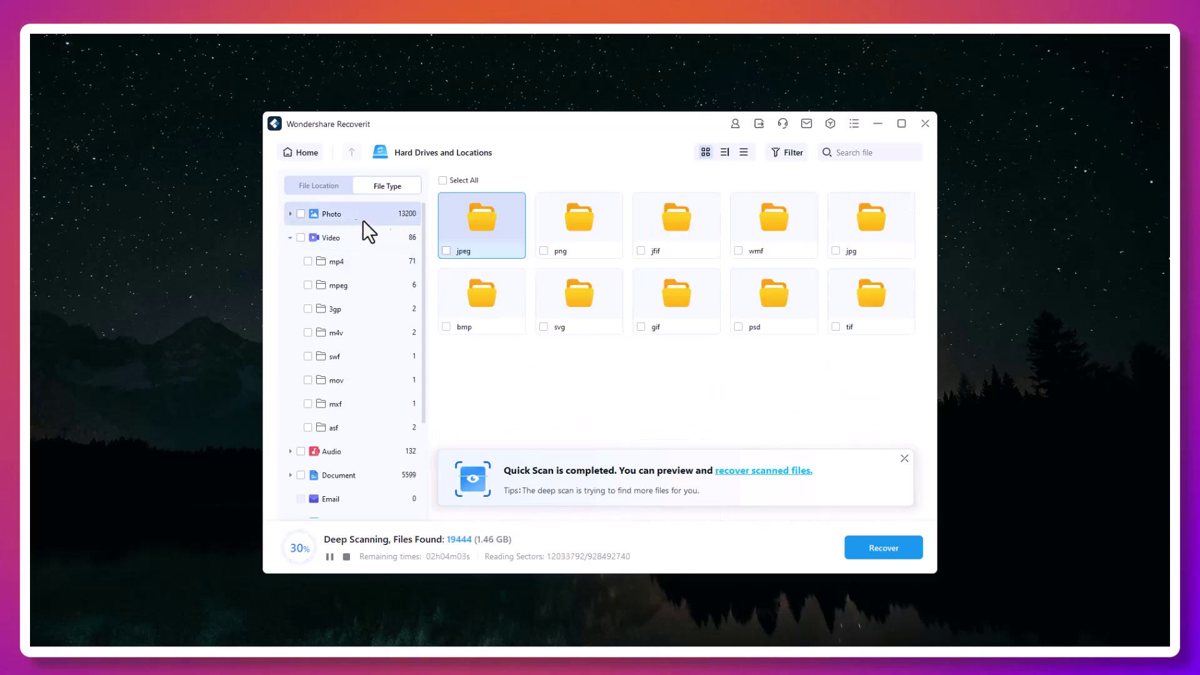
double_click(568, 250)
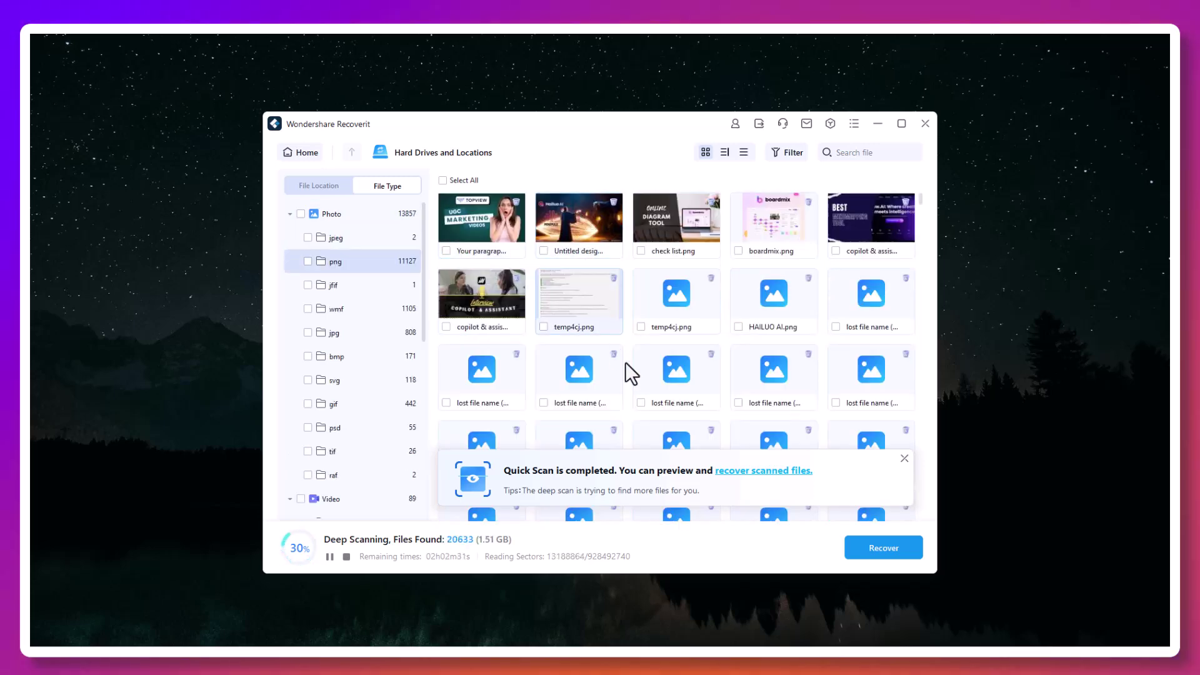
scroll(626, 362, "down", 1)
scroll(665, 372, "down", 5)
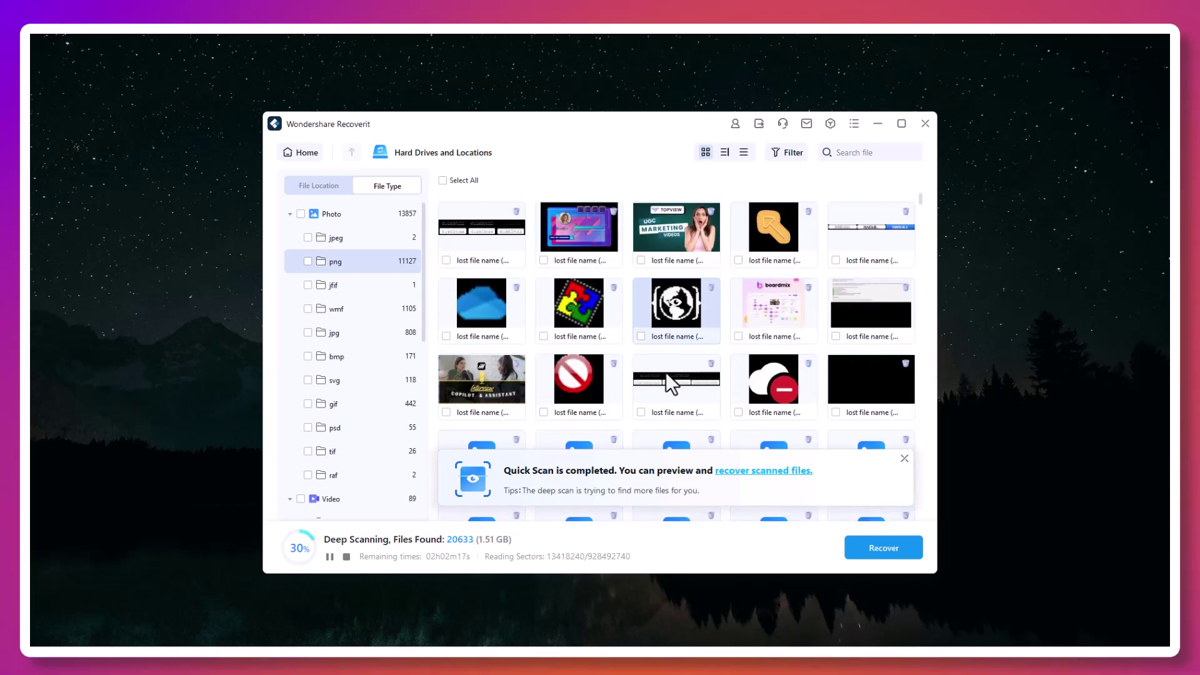
scroll(592, 344, "down", 2)
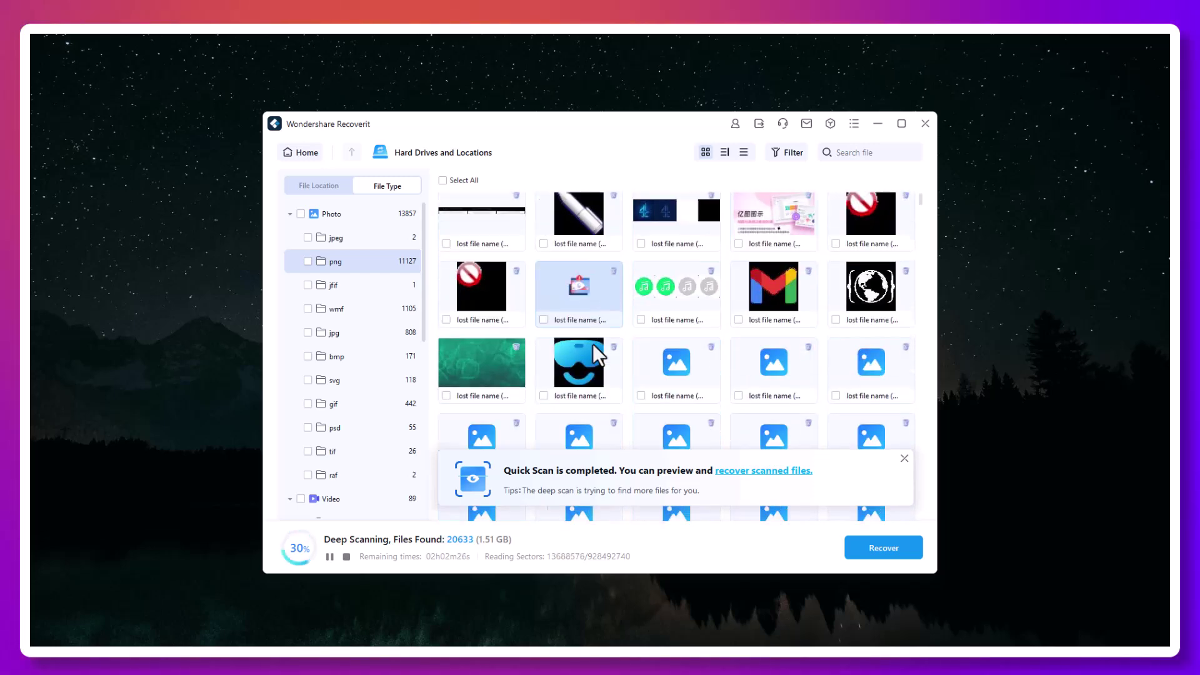
scroll(357, 361, "down", 1)
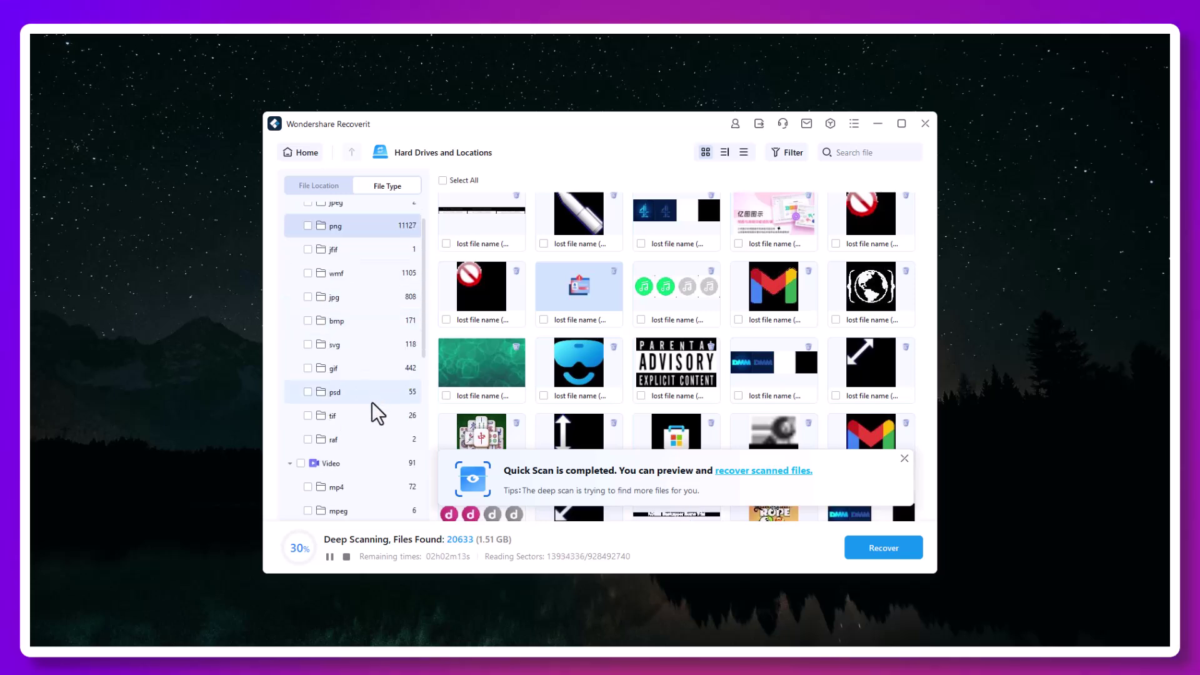
scroll(372, 403, "down", 1)
left_click(348, 429)
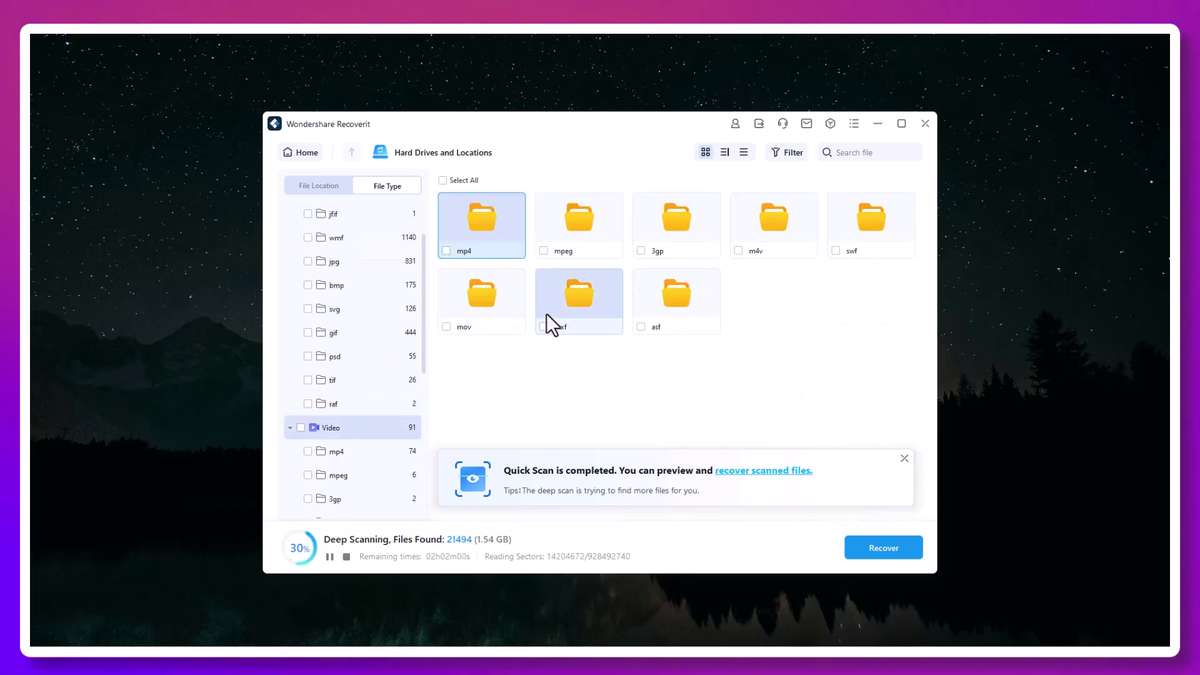
scroll(378, 350, "down", 3)
left_click(353, 188)
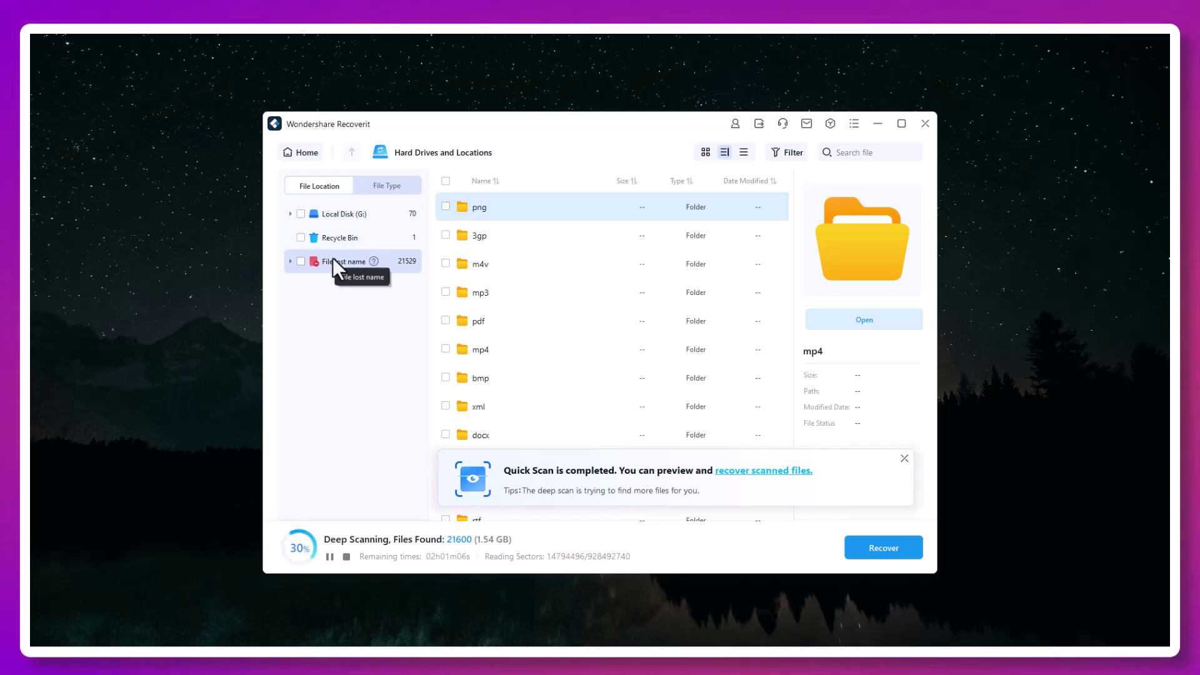
Step: Select all 70 files found on Local Disk (G:) and recover them to Local Disk (D:)
left_click(337, 215)
scroll(532, 281, "down", 5)
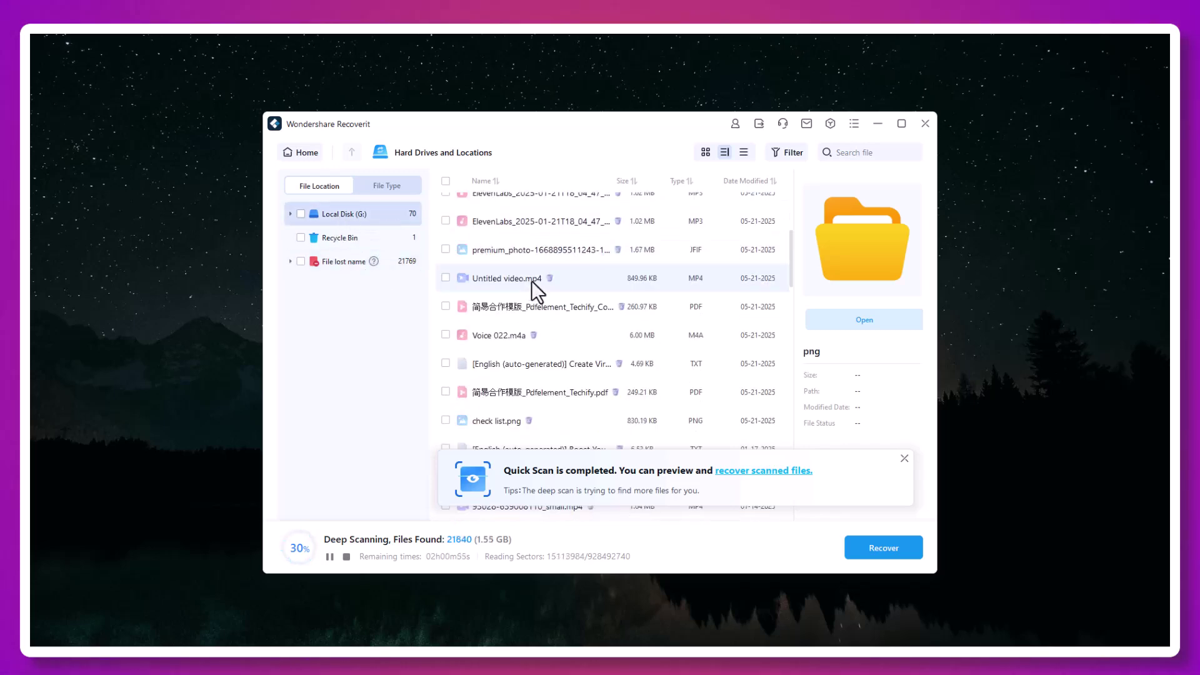
scroll(552, 316, "down", 3)
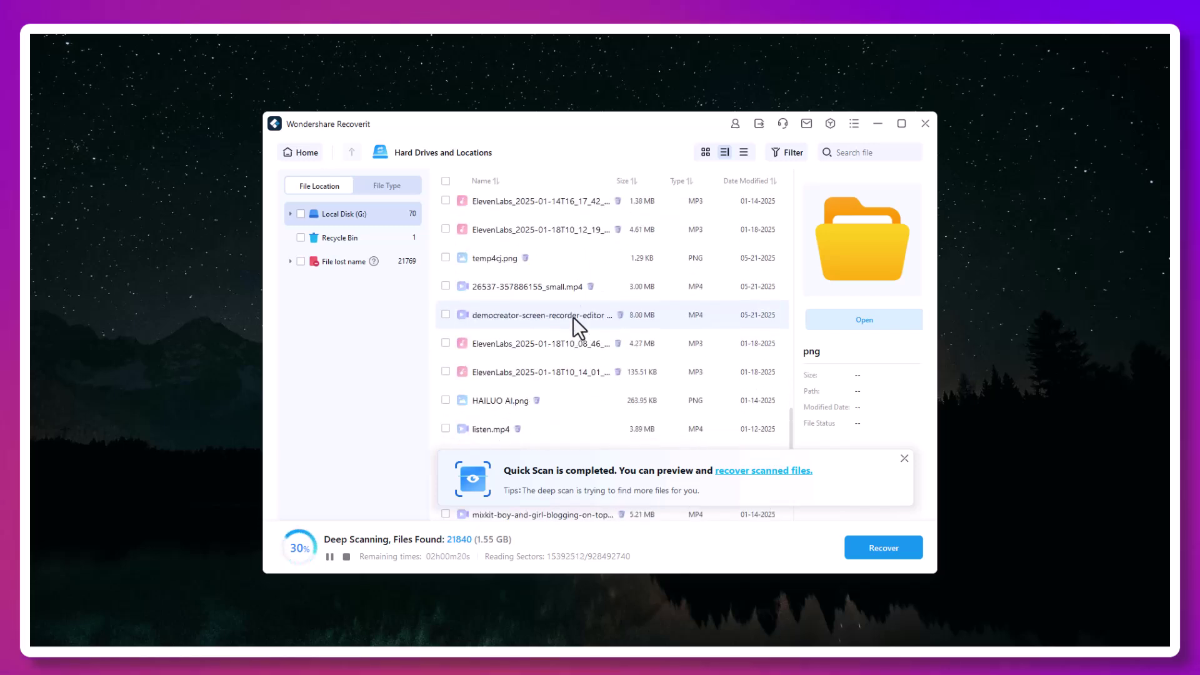
scroll(479, 218, "up", 10)
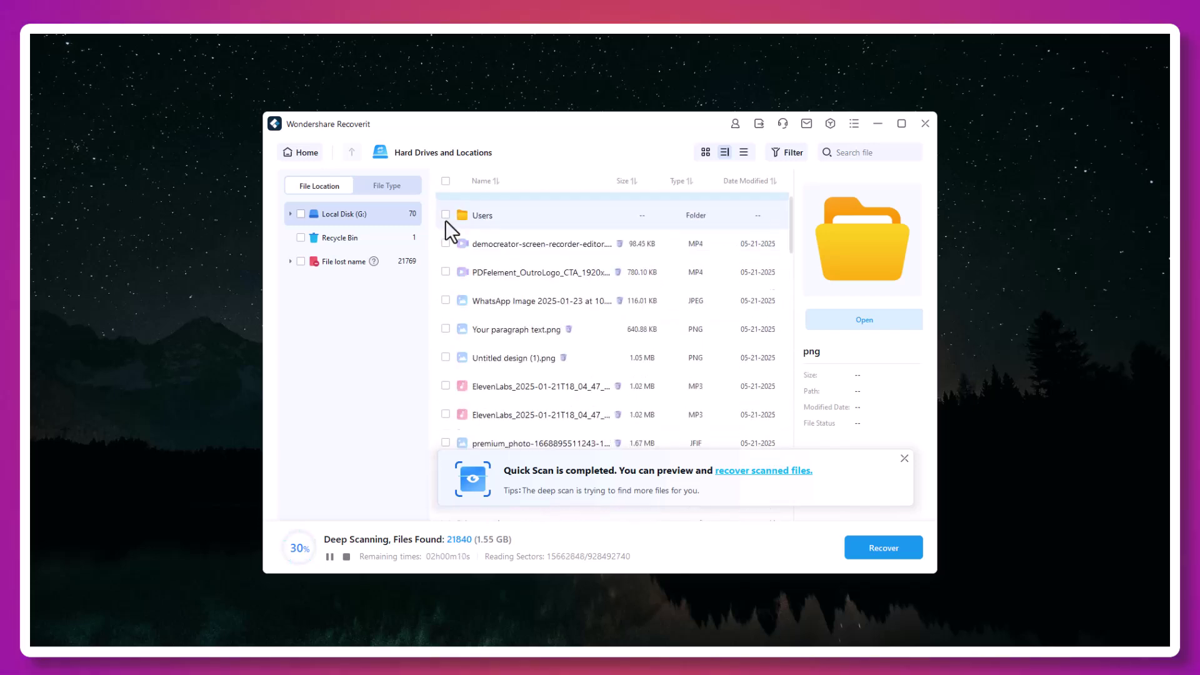
left_click(445, 181)
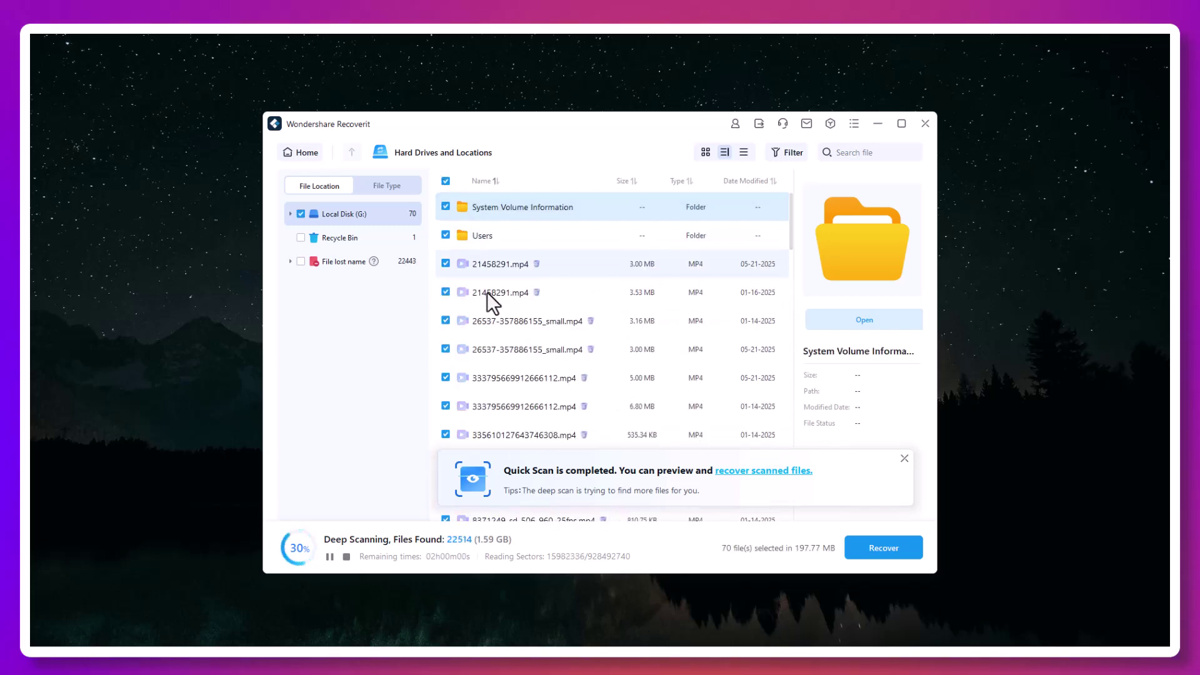
scroll(723, 343, "down", 5)
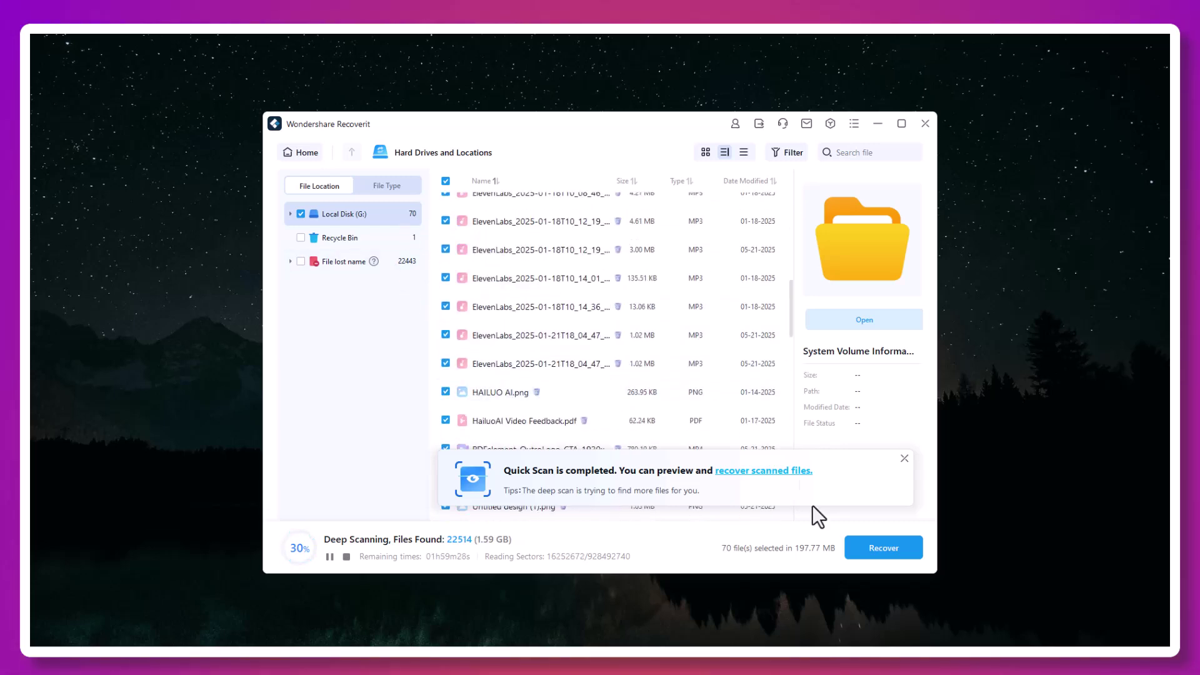
left_click(871, 549)
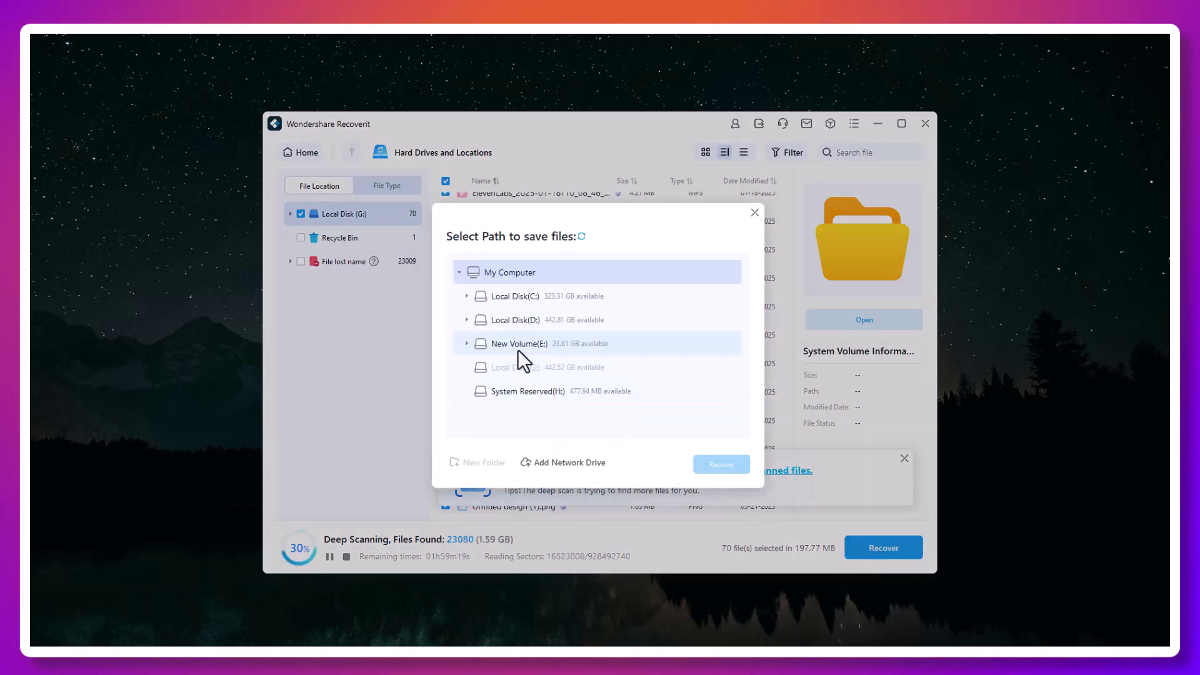
left_click(562, 320)
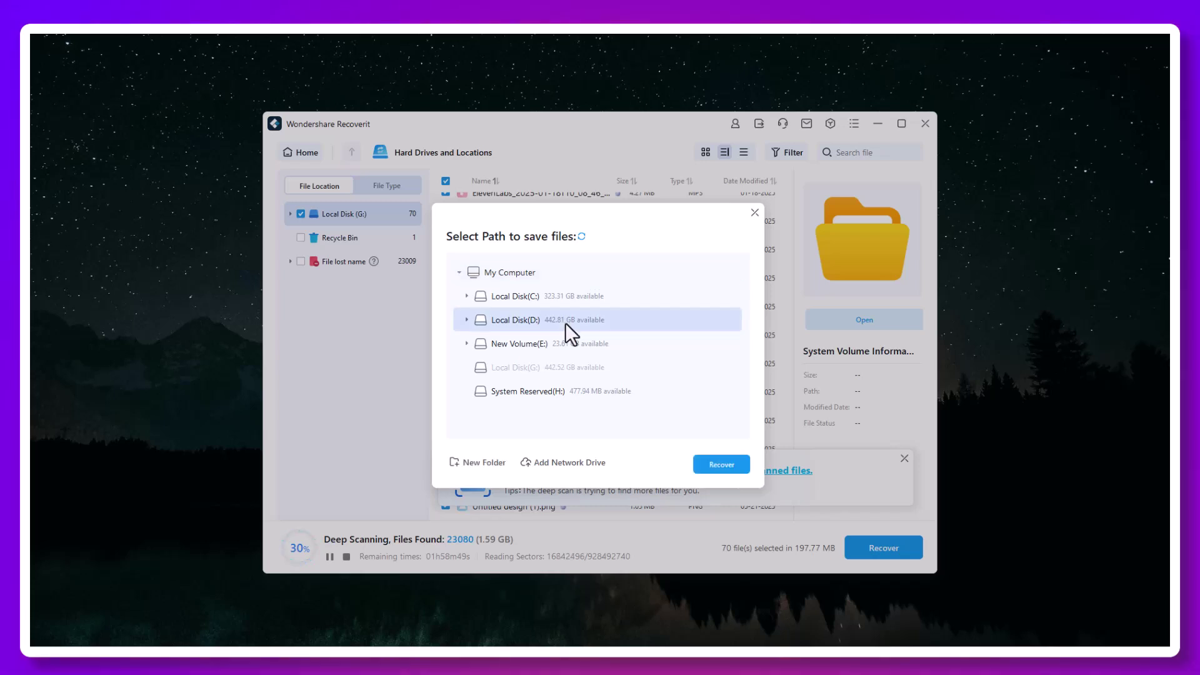
left_click(723, 464)
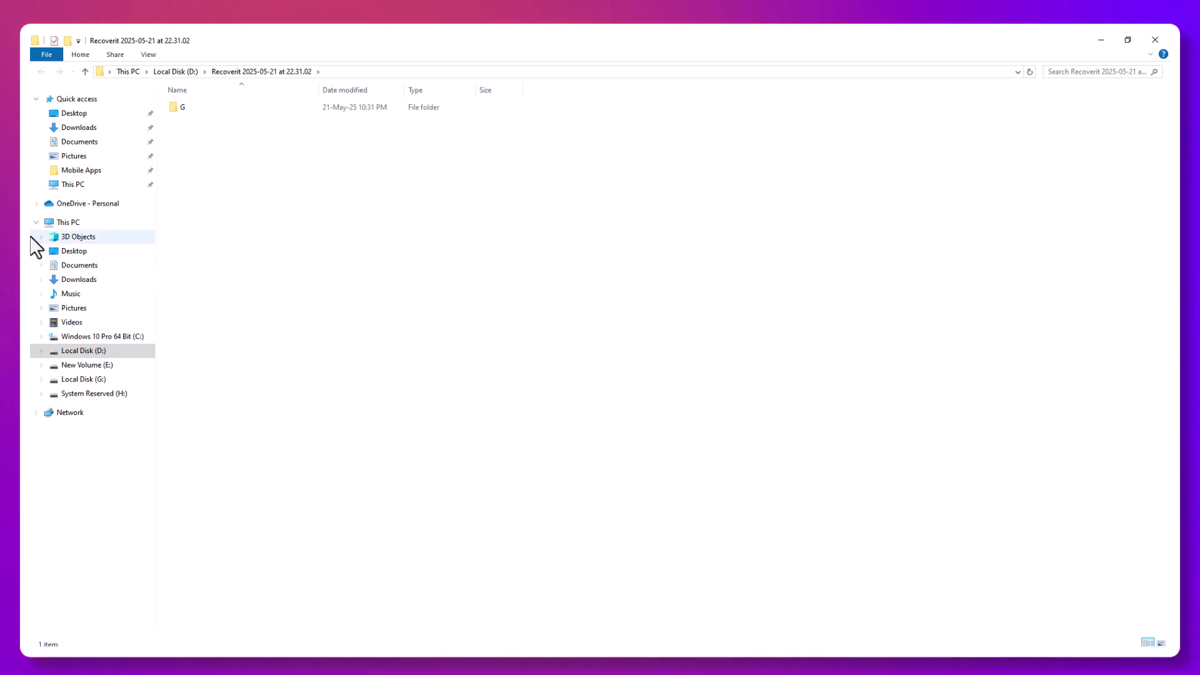
Step: Open the recovered G folder and display its files as large icons
double_click(180, 108)
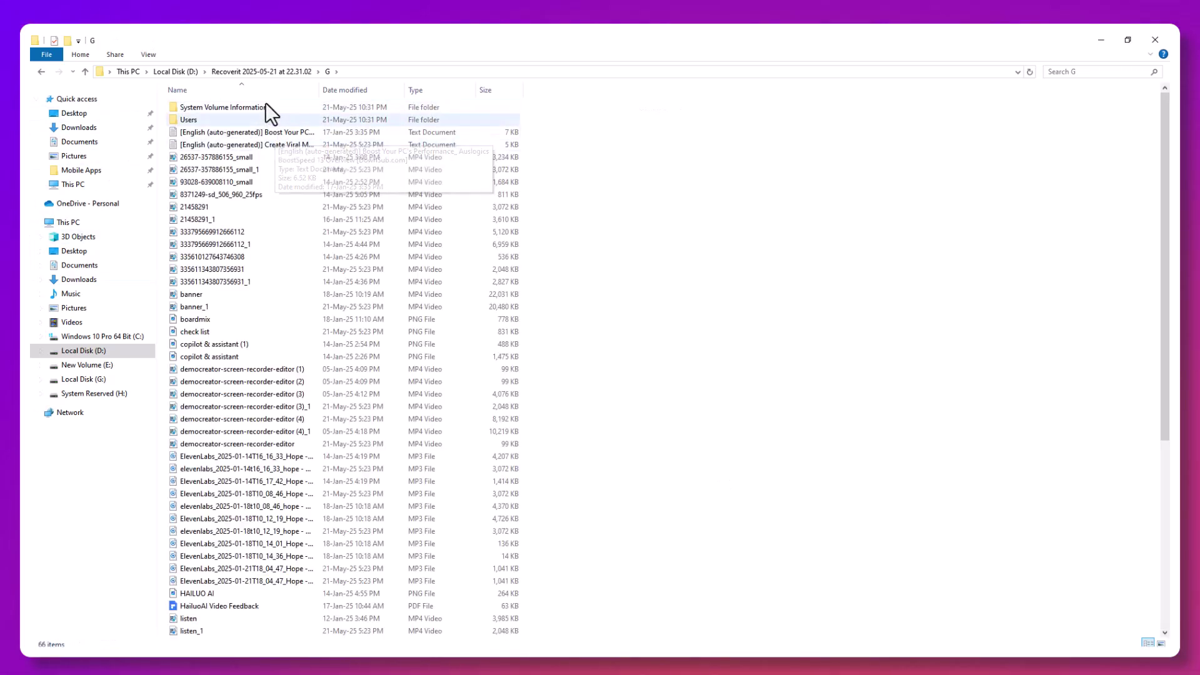
left_click(140, 55)
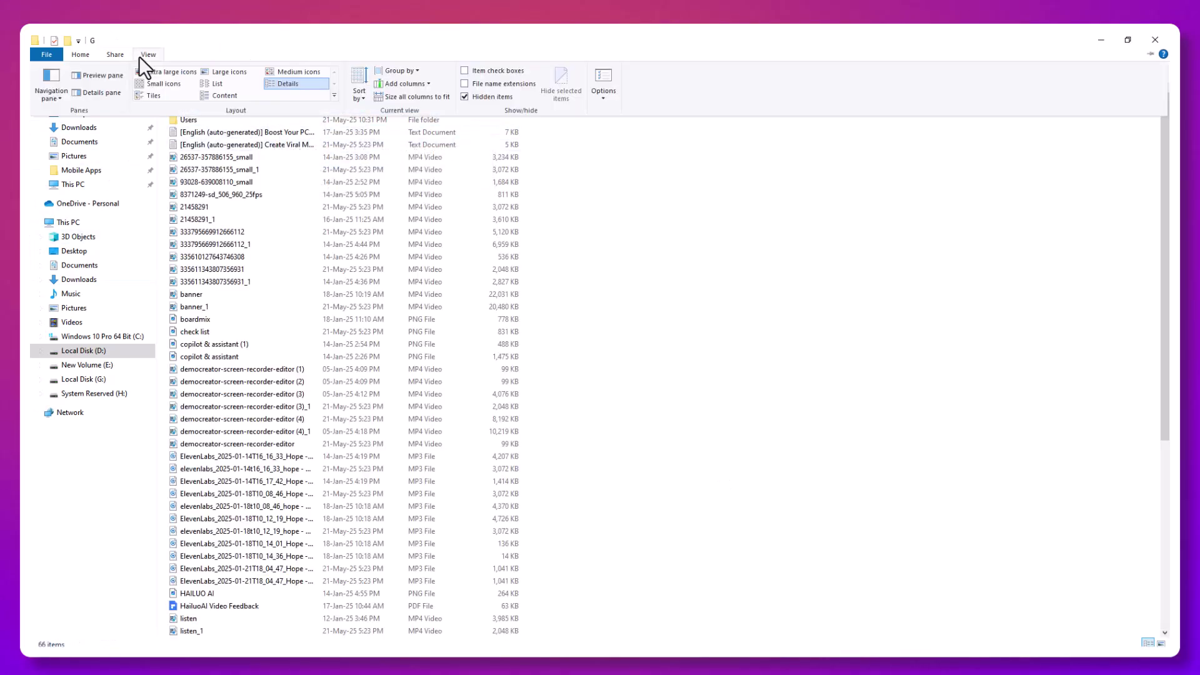
left_click(276, 73)
left_click(242, 75)
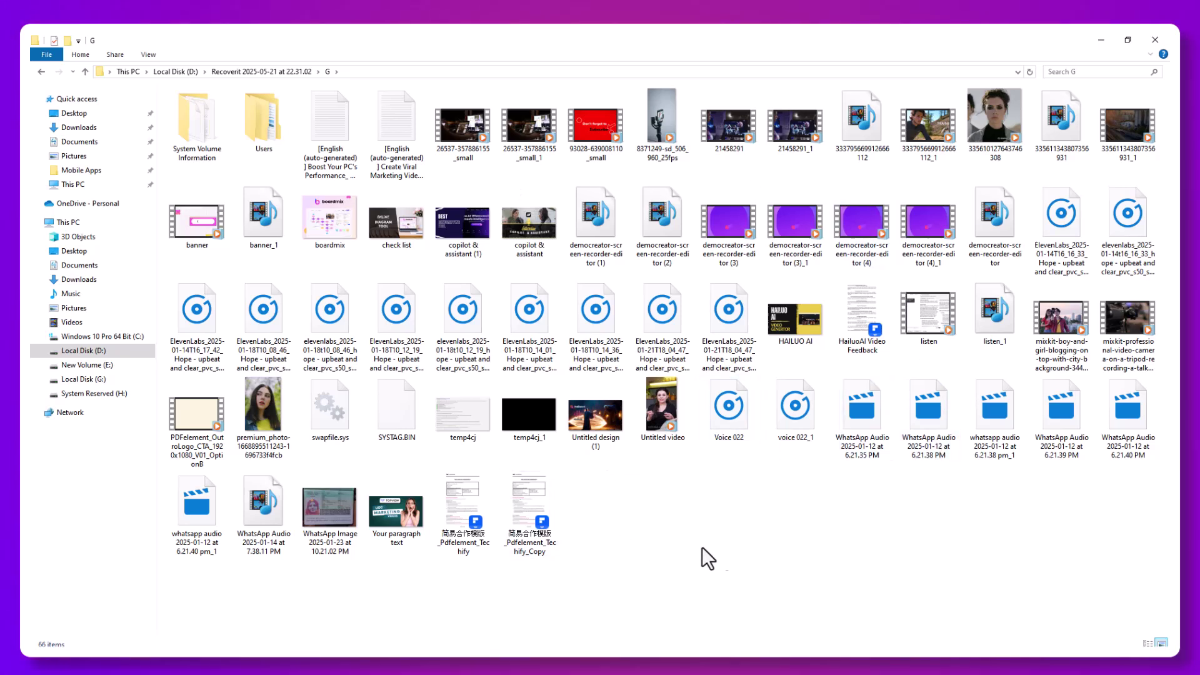
Step: Return to Recoverit, close the recovery-complete message, and open System Crashed Computer from Home
left_click(1103, 41)
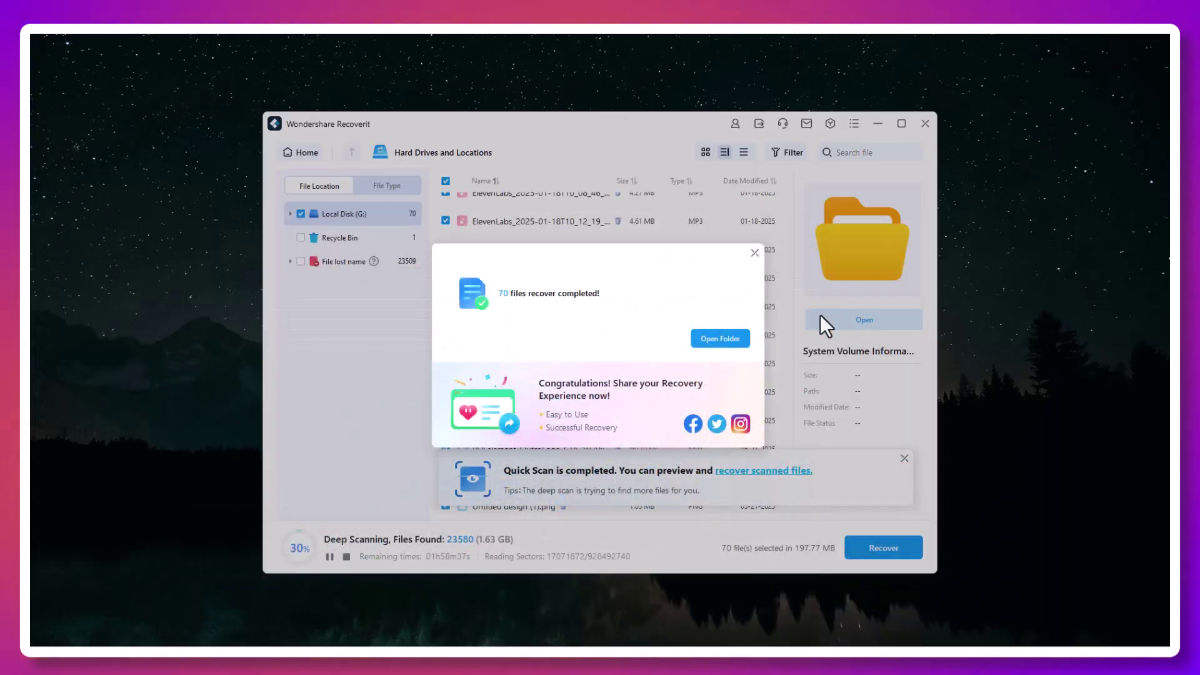
left_click(755, 254)
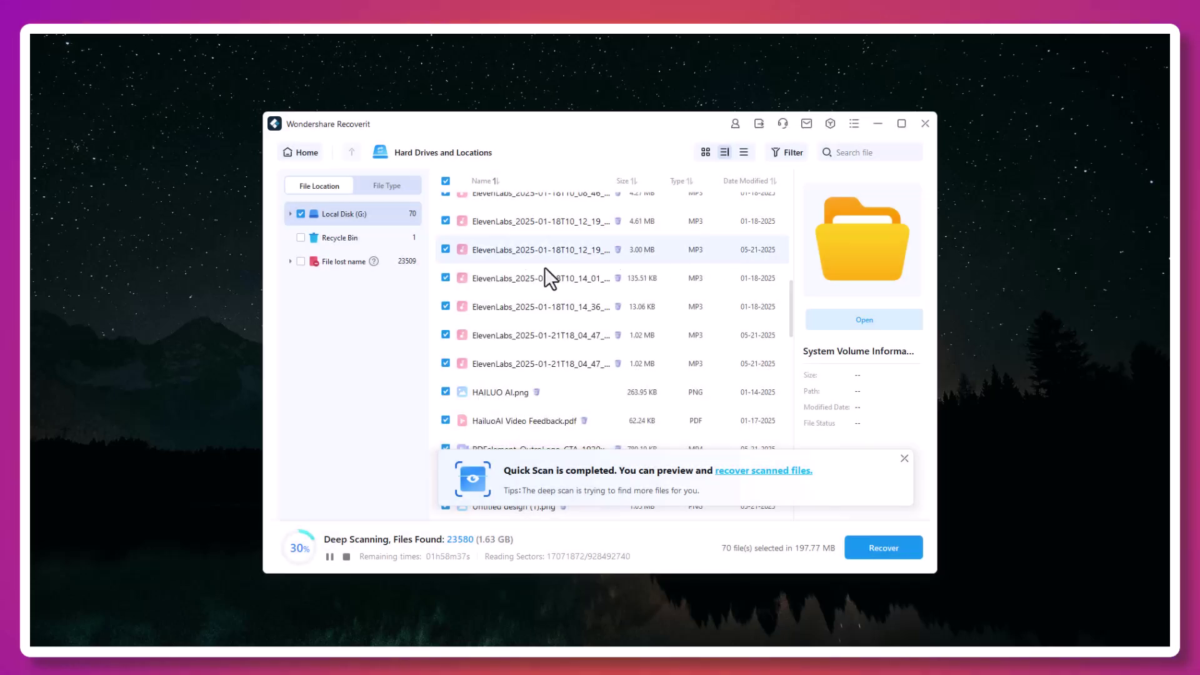
left_click(303, 155)
left_click(358, 221)
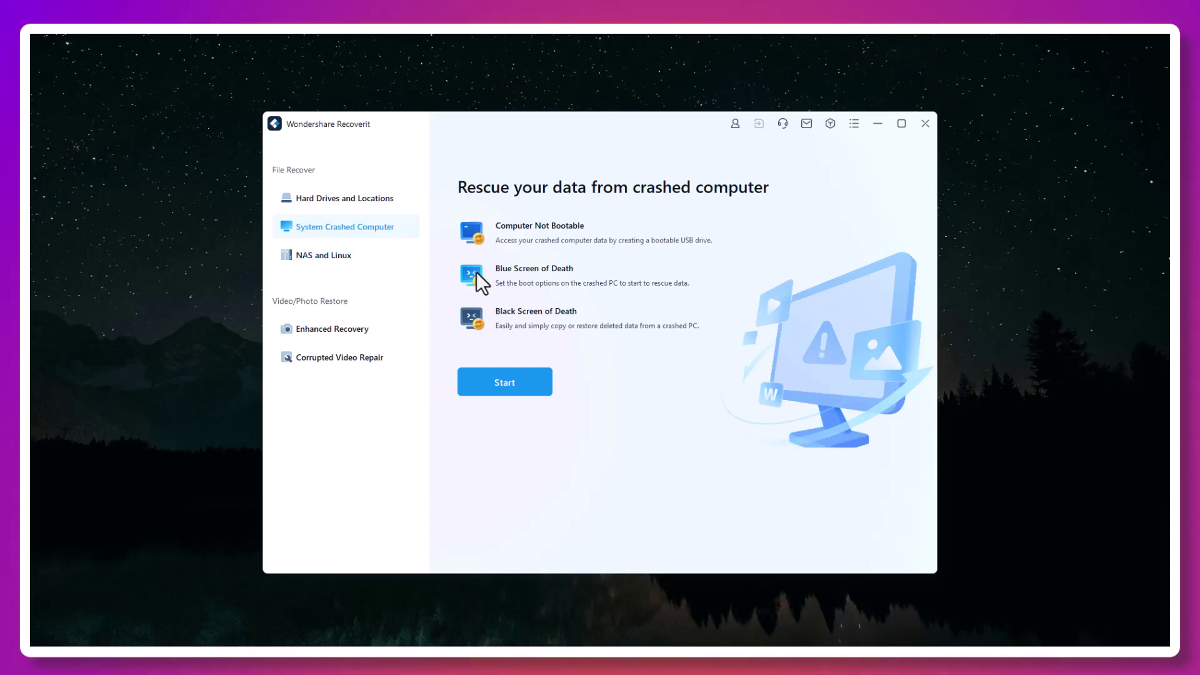
Step: Visit the NAS and Linux and Corrupted Video Repair pages, then return to System Crashed Computer
left_click(337, 255)
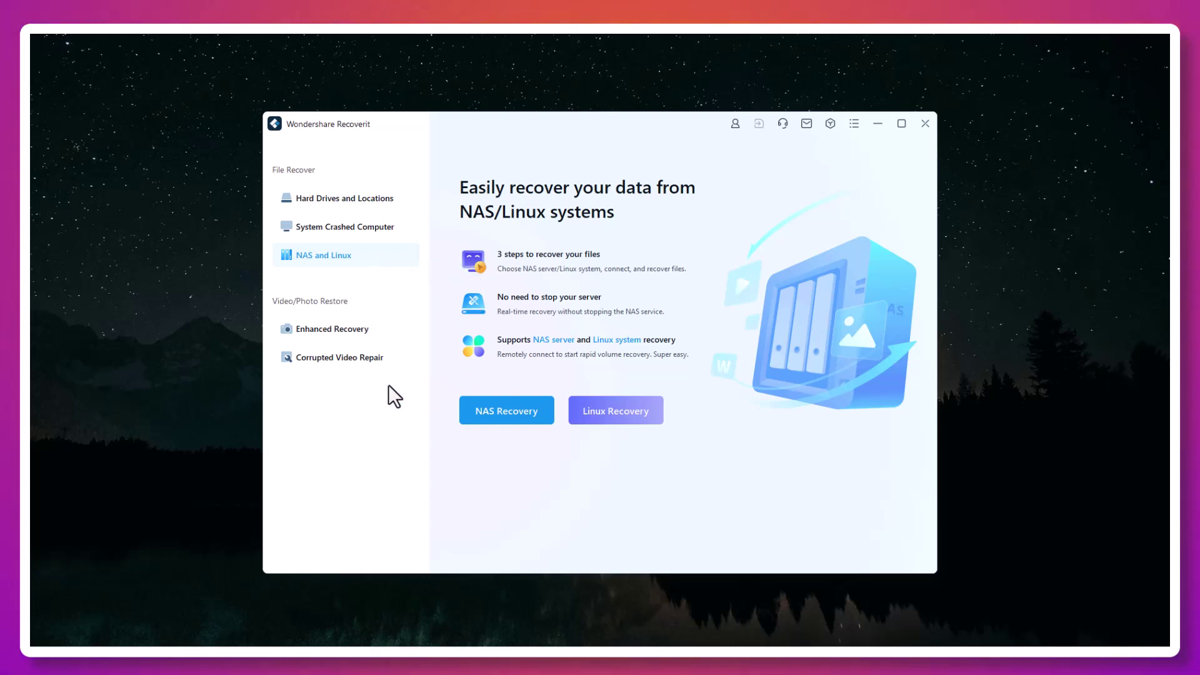
left_click(345, 359)
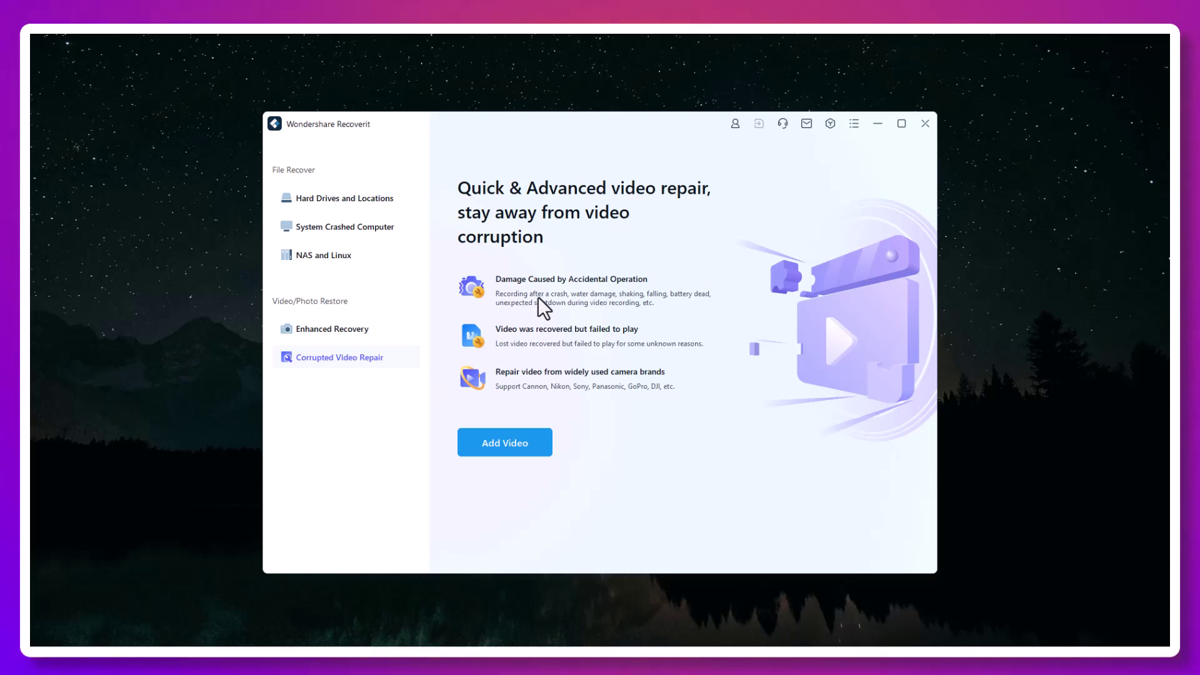
left_click(367, 229)
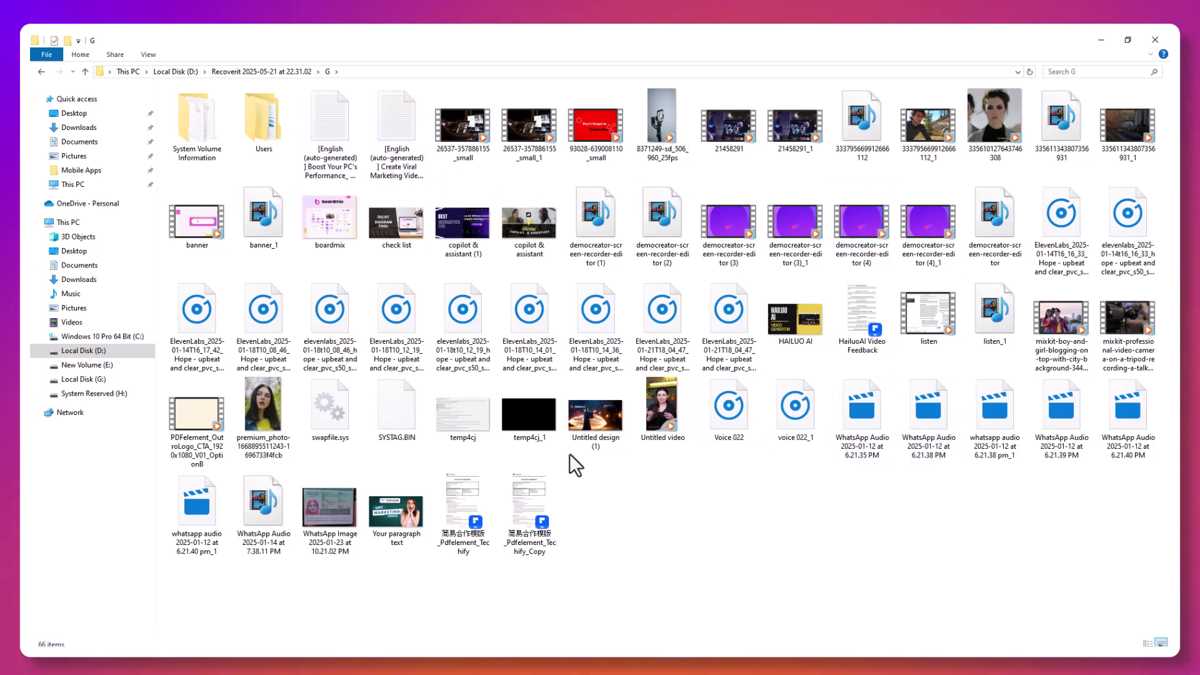
Step: Minimize File Explorer and show Recoverit's System Crashed Computer page
left_click(1102, 41)
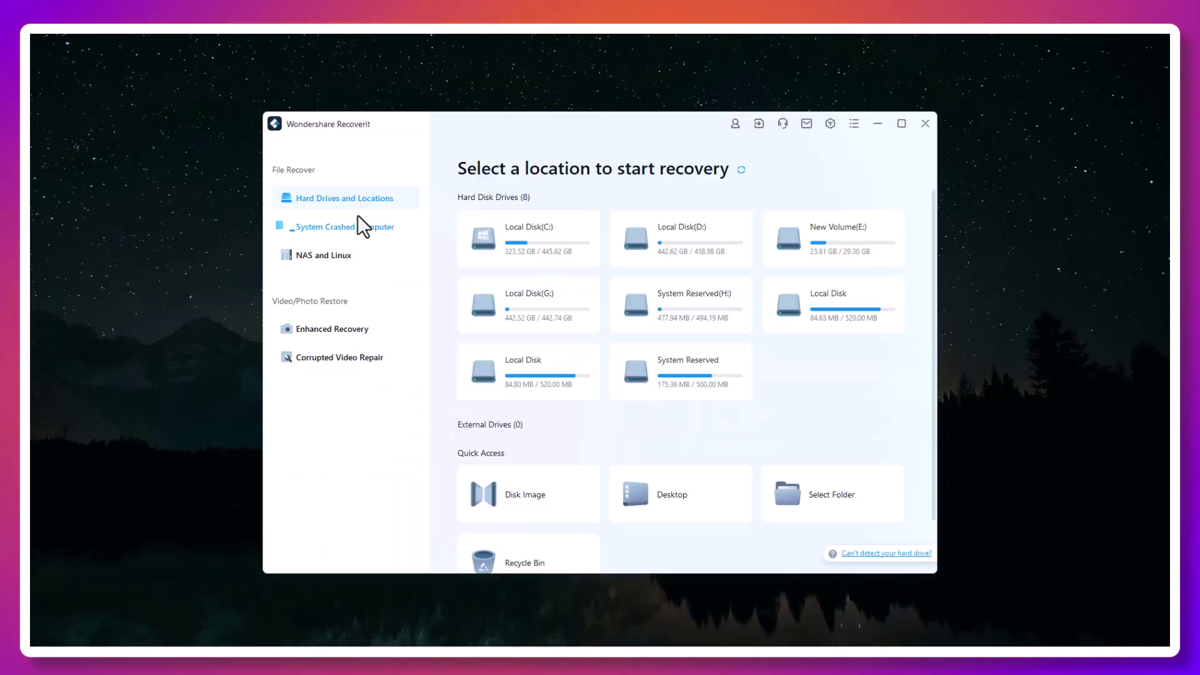
left_click(360, 226)
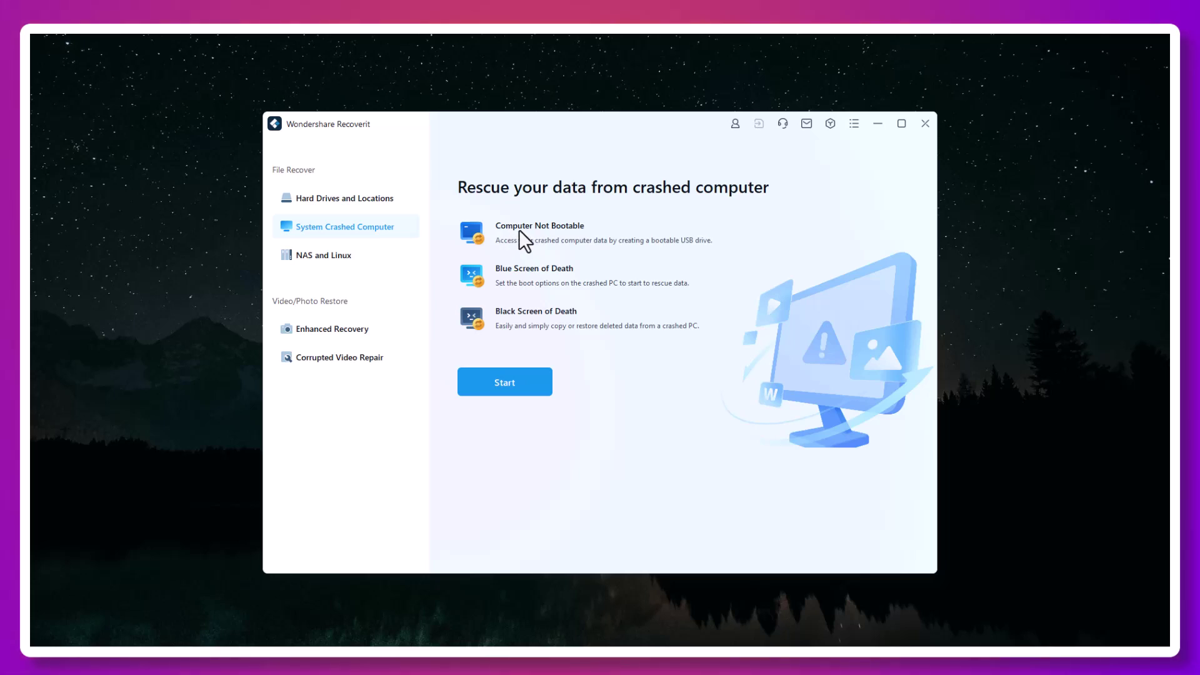
Step: Cycle twice through the NAS and Linux, Enhanced Recovery and Corrupted Video Repair pages
left_click(326, 257)
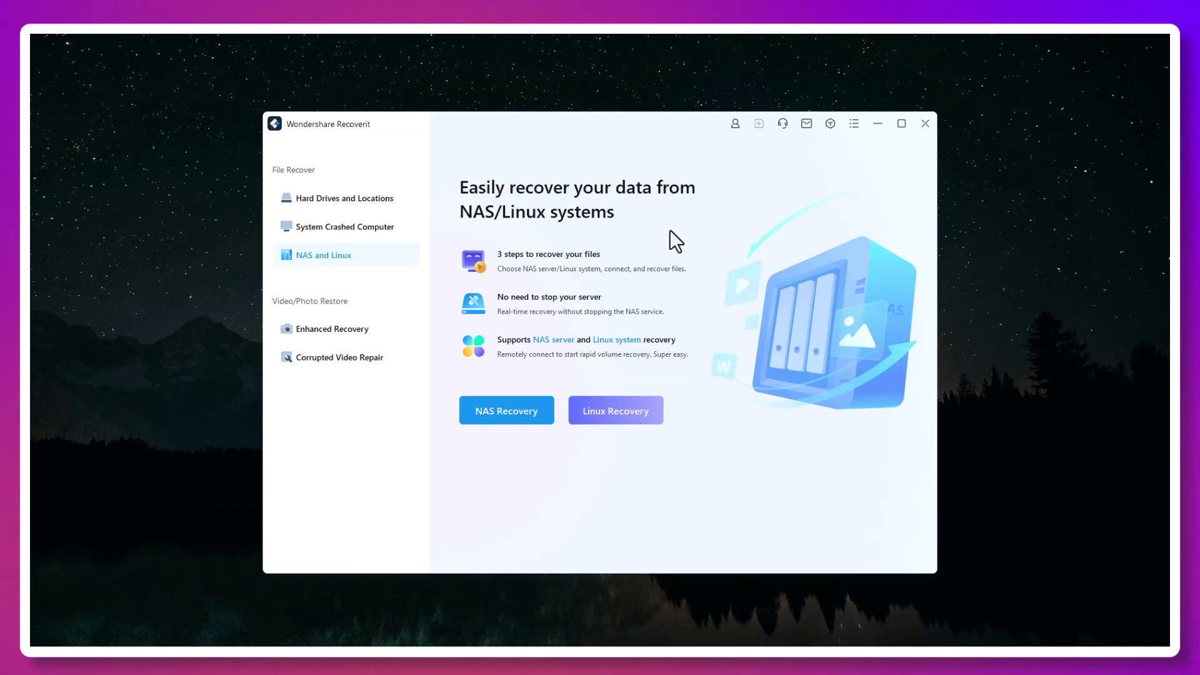
left_click(332, 330)
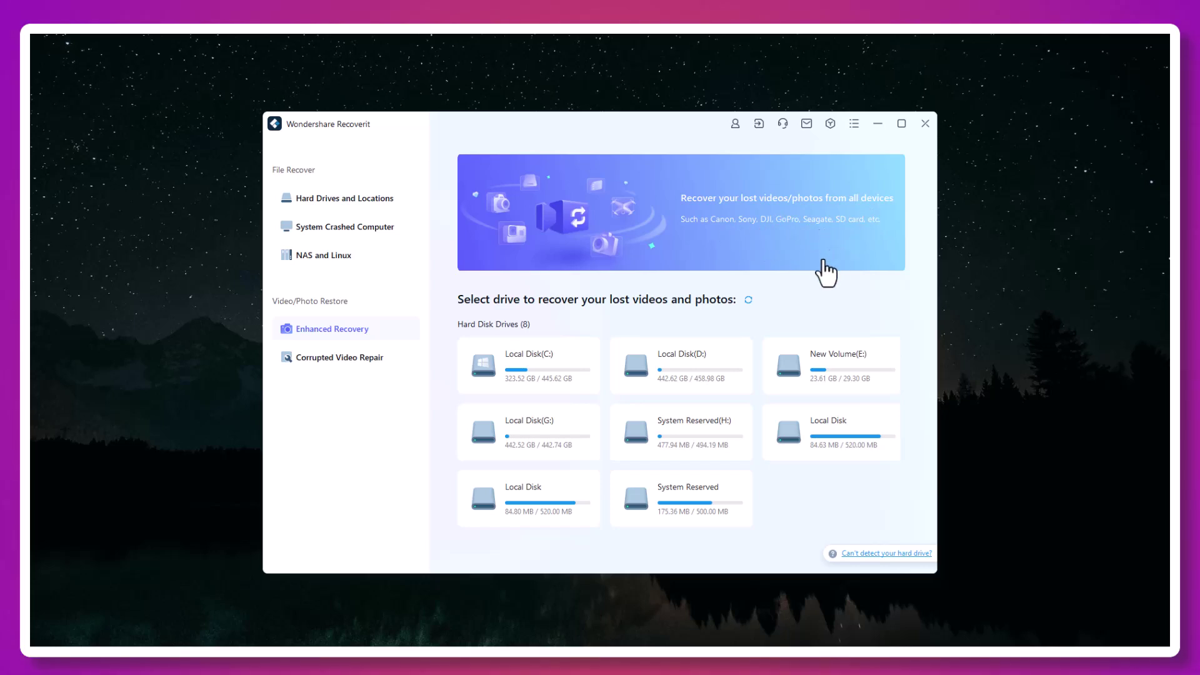
left_click(380, 365)
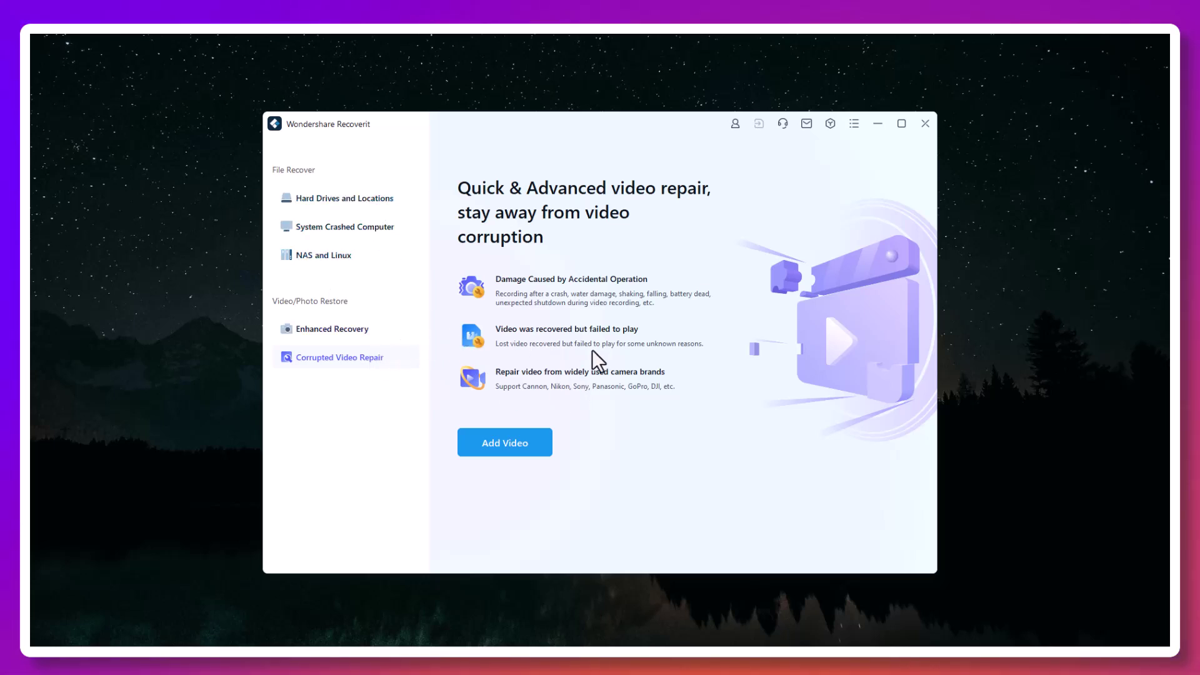
left_click(337, 331)
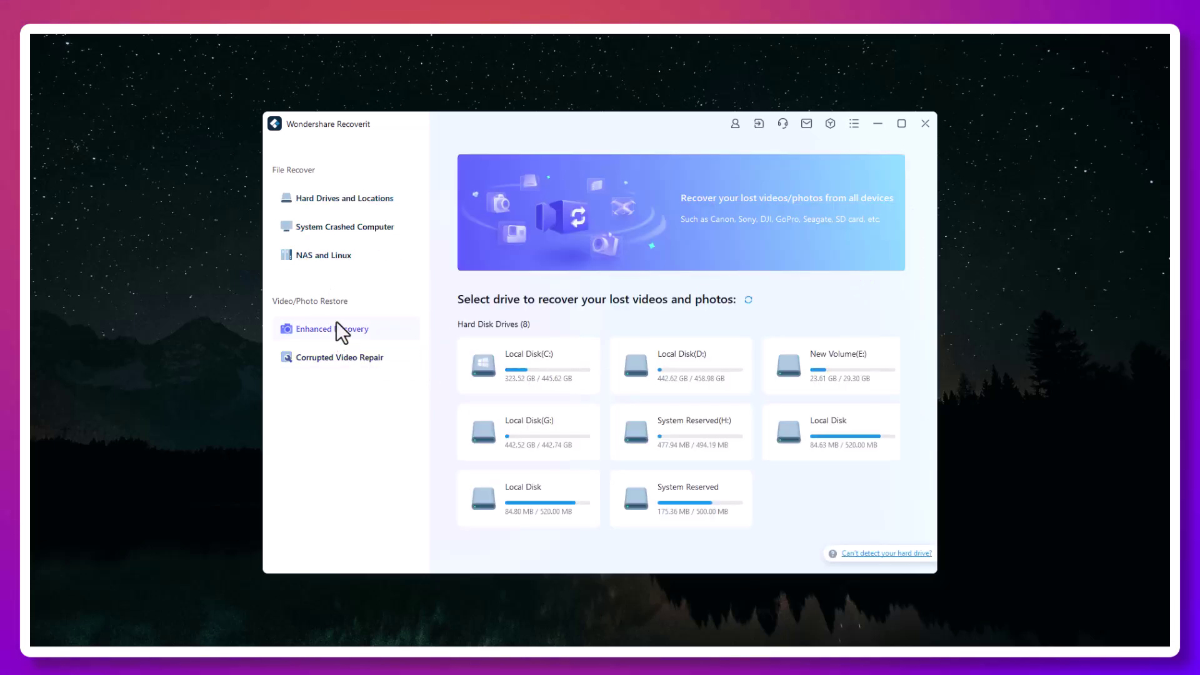
left_click(331, 256)
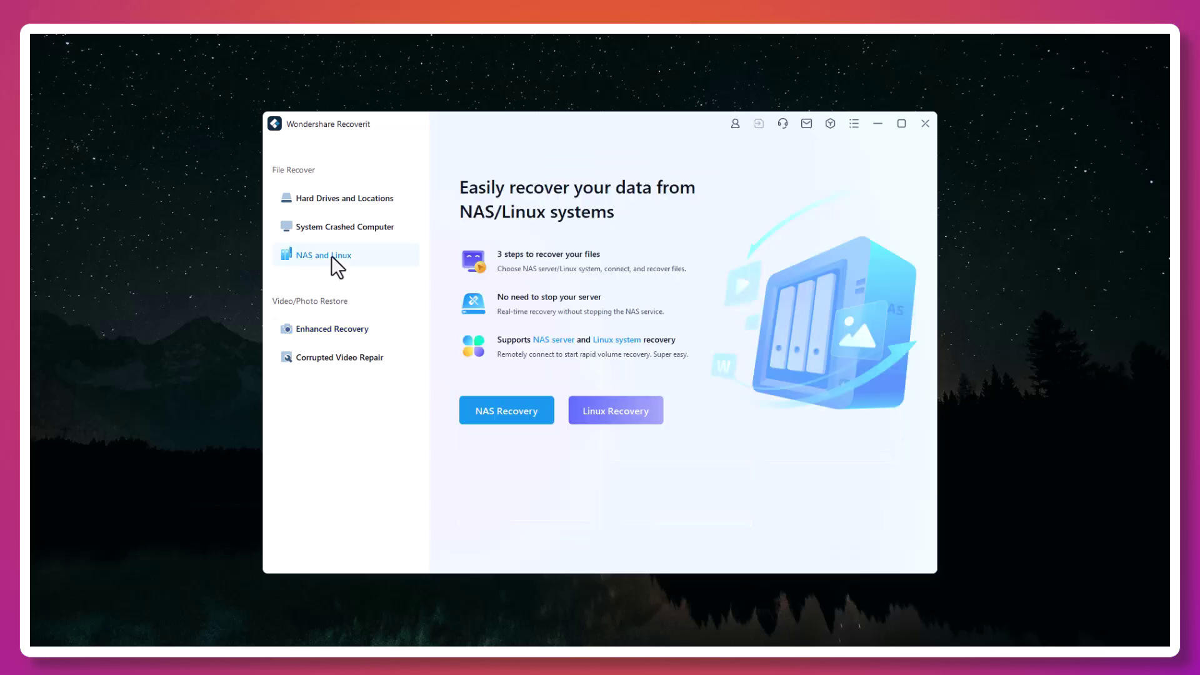
left_click(320, 355)
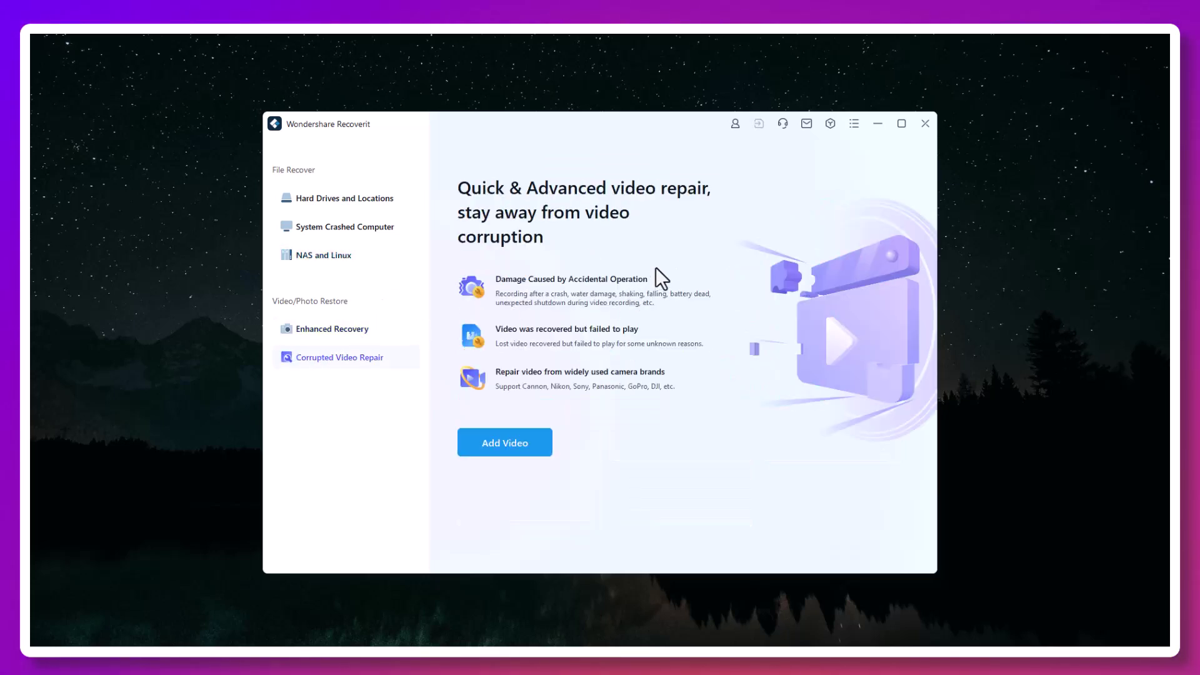